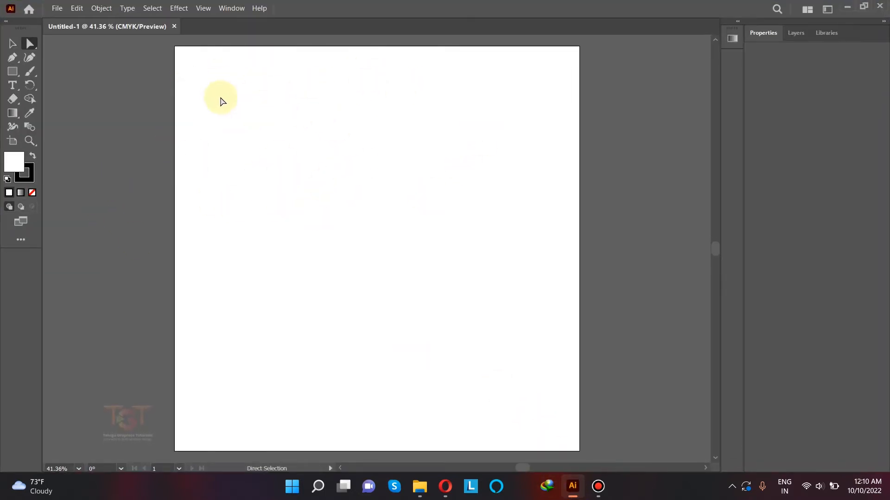
click(57, 8)
click(85, 21)
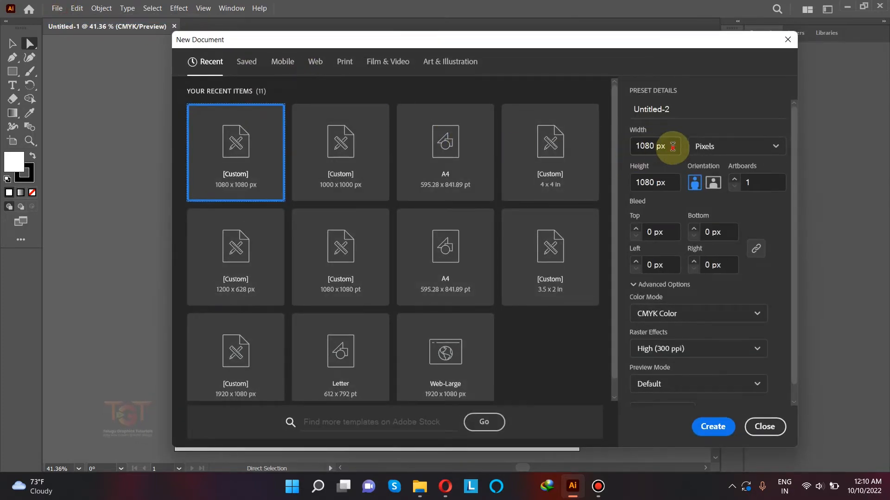
click(664, 183)
drag(664, 182, 603, 183)
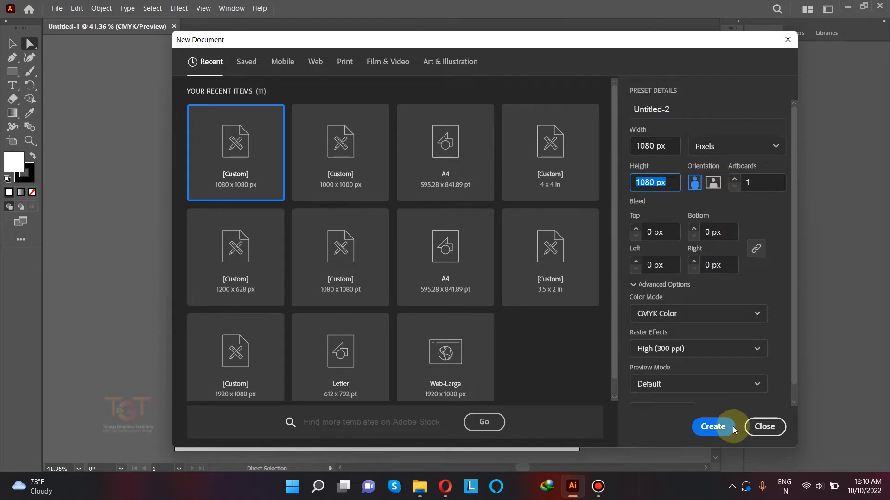
click(763, 426)
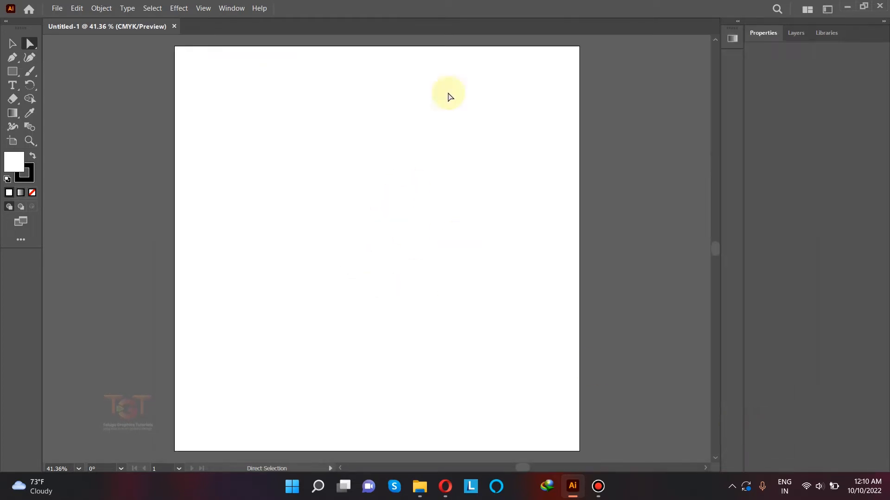
Draw a tall rectangle about 99 px wide and 249 px high in the upper-left part of the artboard
click(14, 72)
click(52, 76)
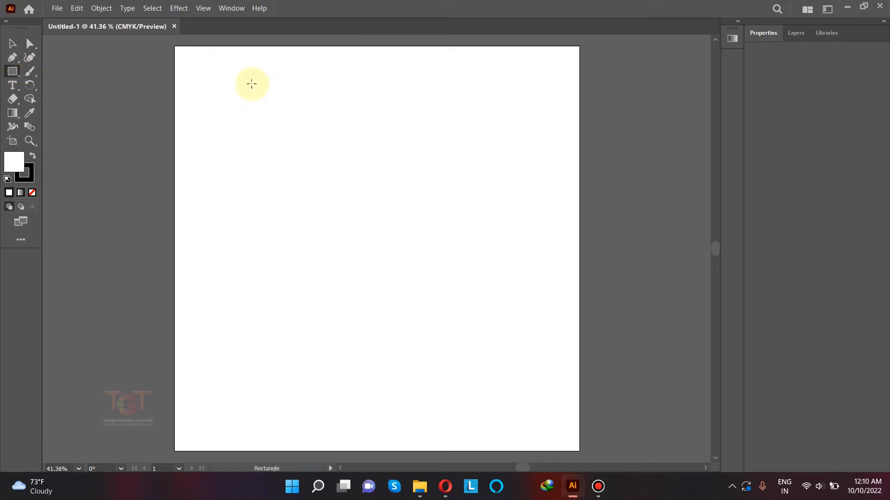
drag(240, 83, 277, 176)
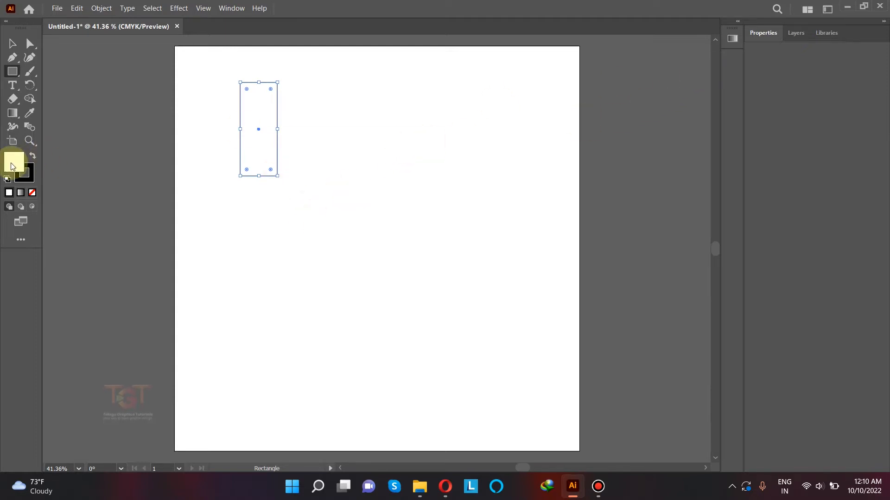
Fill the rectangle with light blue and remove its stroke
click(795, 37)
click(764, 38)
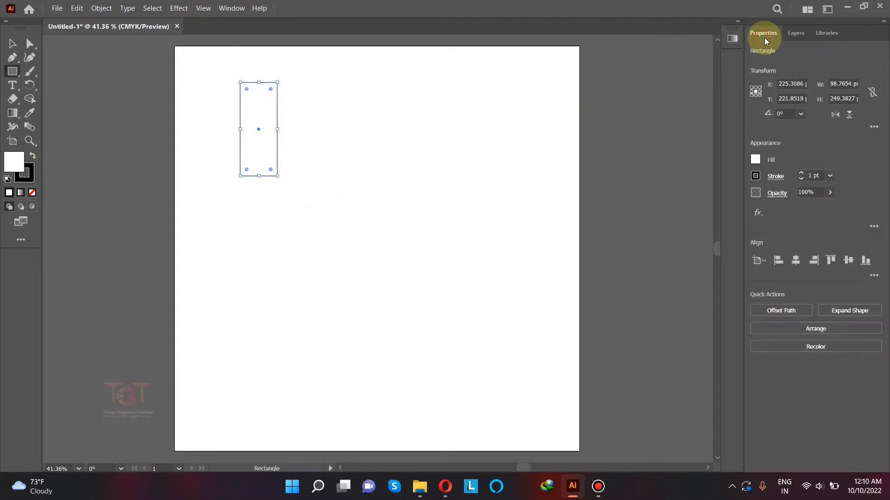
click(755, 160)
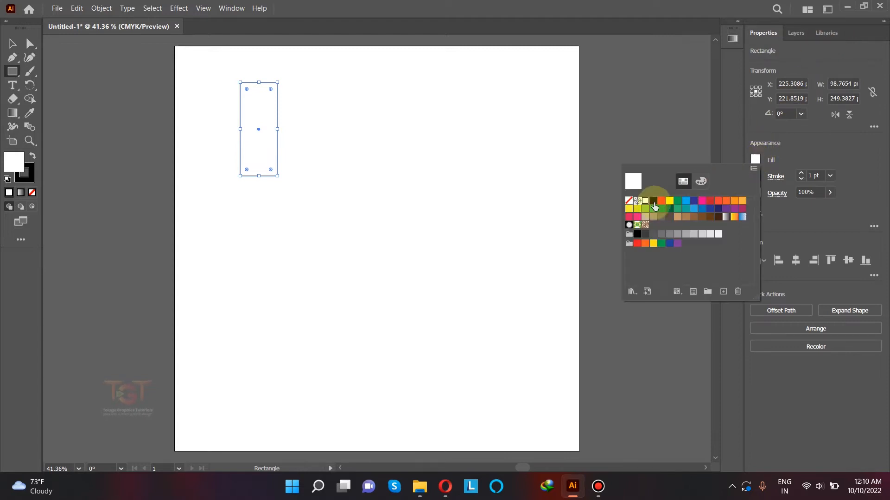
click(688, 202)
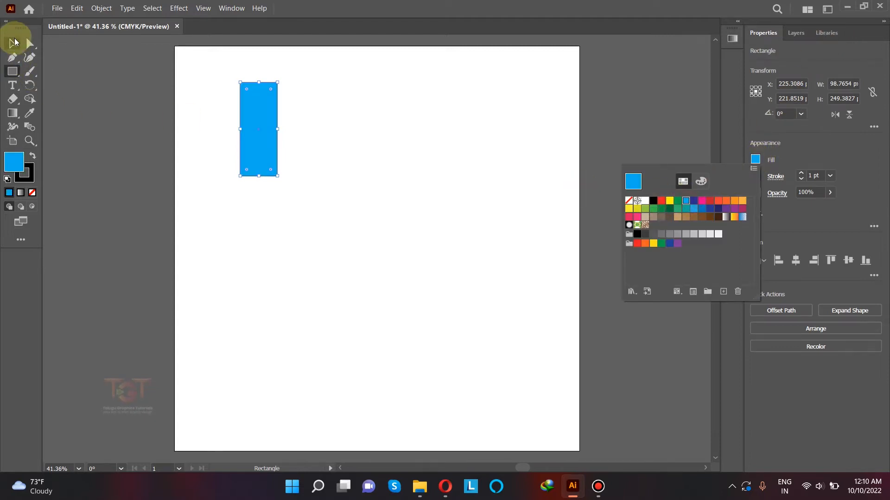
click(17, 23)
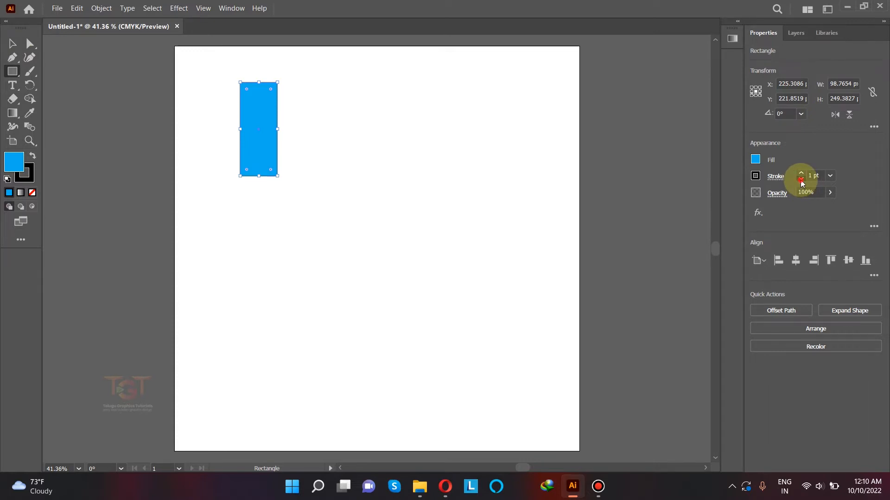
click(13, 43)
click(69, 95)
click(252, 113)
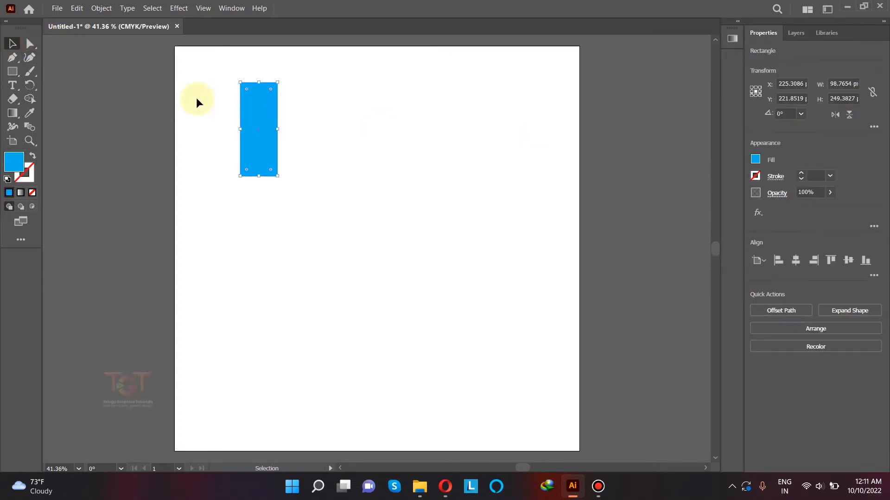
Try Free Transform's Perspective Distort on the blue rectangle, shortening its right edge
click(20, 240)
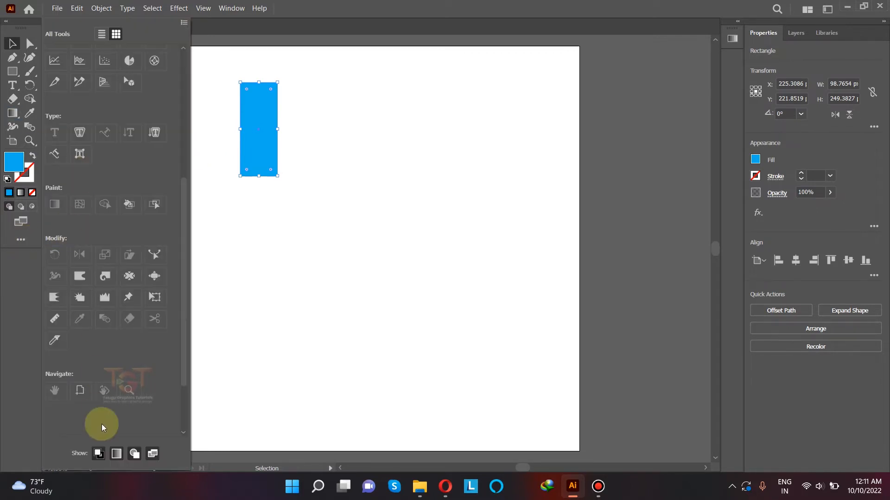
scroll(116, 362, down, 2)
scroll(153, 324, up, 3)
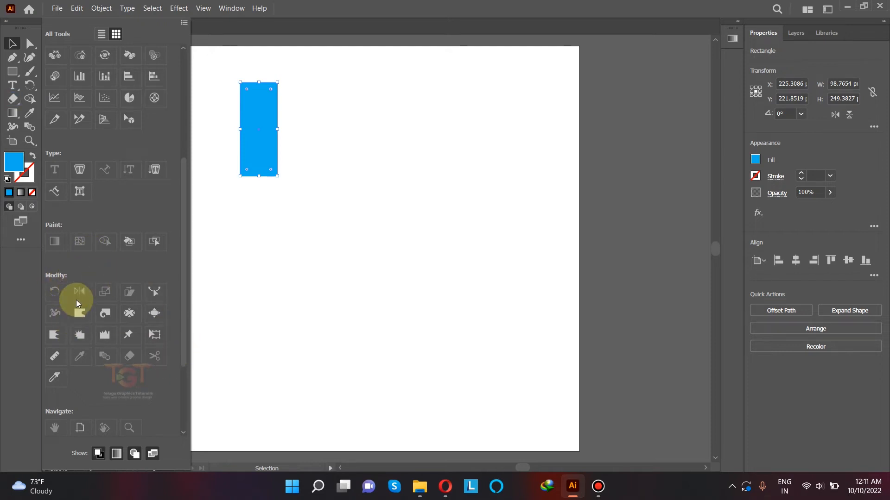
click(155, 335)
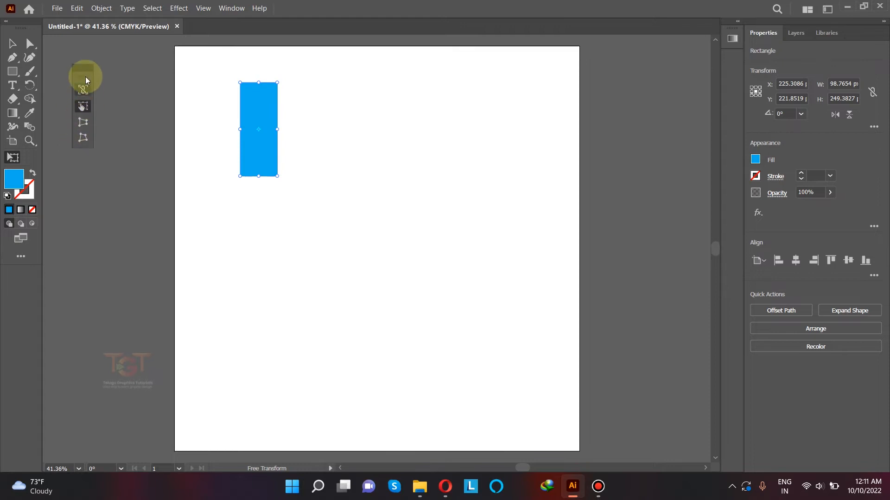
click(84, 123)
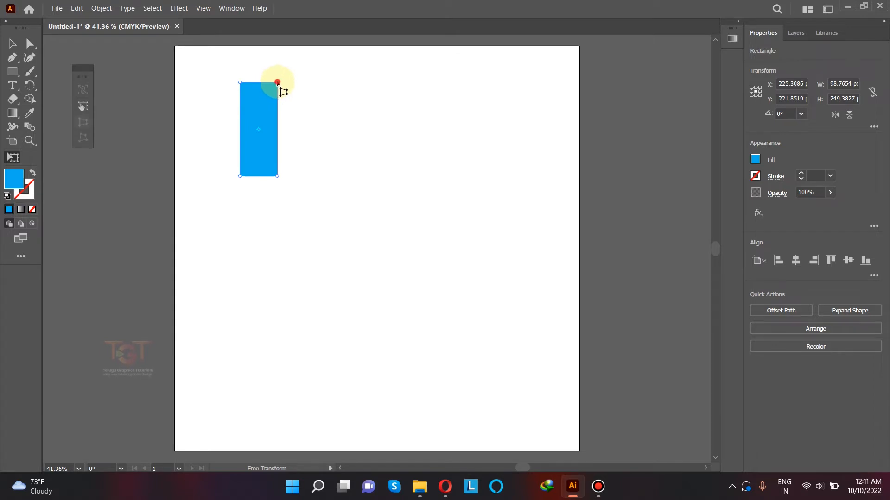
drag(277, 83, 277, 98)
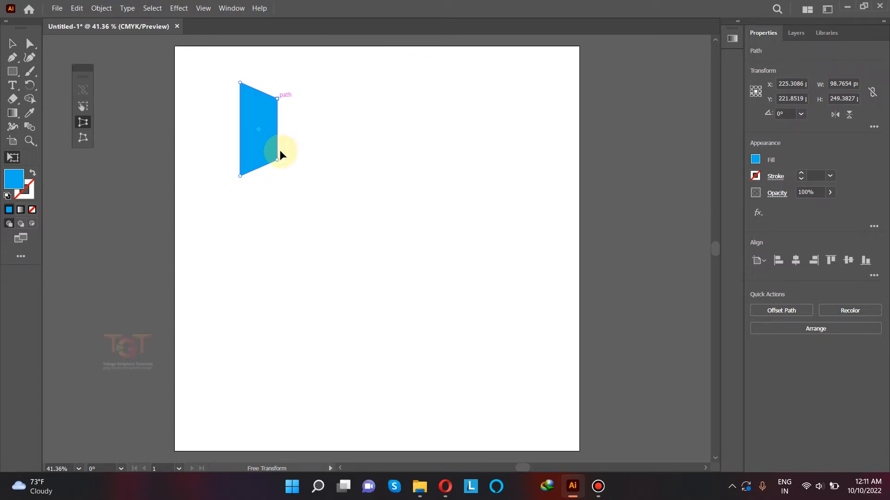
key(ctrl+z)
Try the perspective distortion from other corners of the rectangle, including narrowing its top edge, undoing each attempt
drag(277, 83, 268, 85)
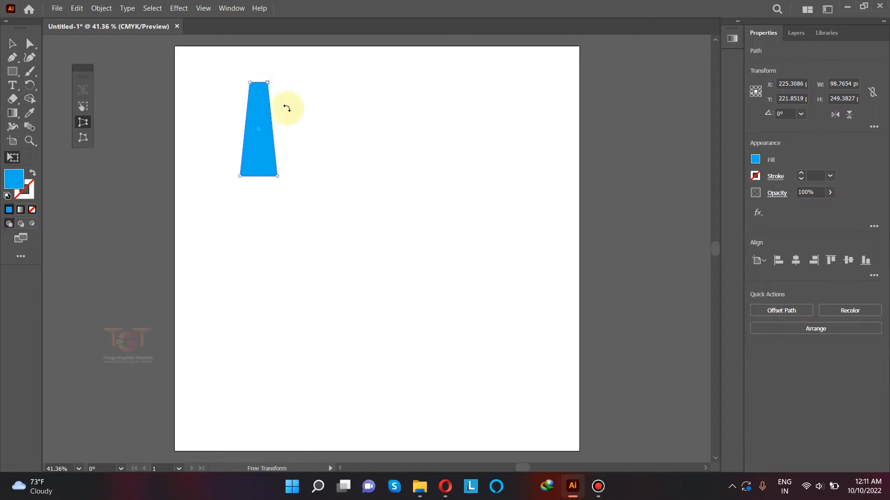
key(ctrl+z)
mouse_move(240, 83)
mouse_down()
mouse_move(242, 96)
mouse_move(235, 67)
mouse_up()
key(ctrl+z)
key(ctrl+z)
drag(240, 177, 243, 191)
key(ctrl+z)
Stretch the blue rectangle downward to a height of about 319 px
click(8, 45)
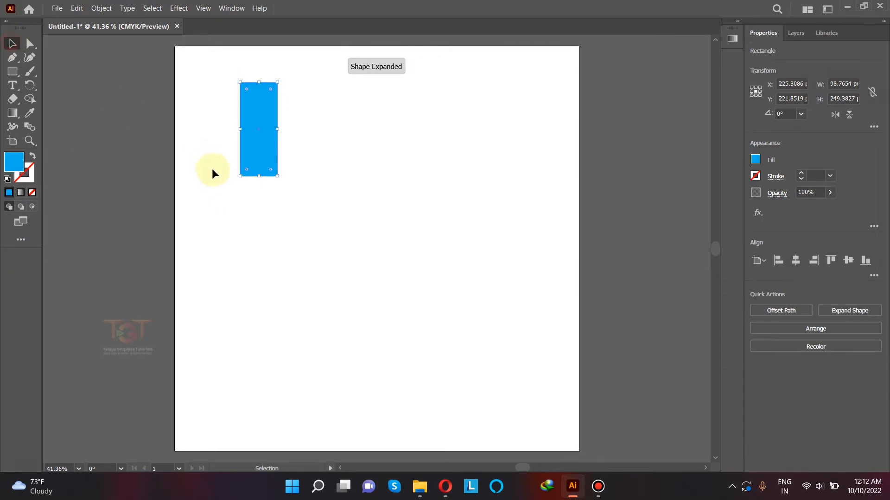
drag(259, 180, 259, 202)
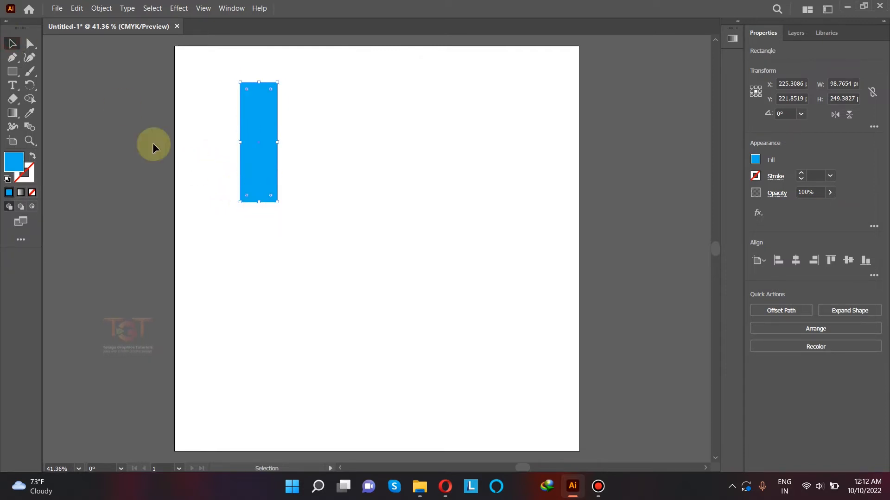
click(30, 43)
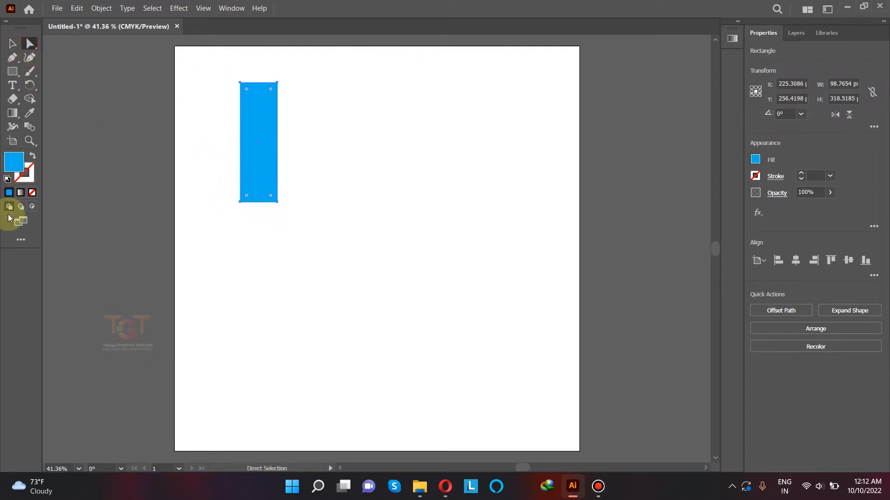
Shorten the rectangle's left edge symmetrically with Free Transform's Perspective Distort, making it a side panel
click(21, 240)
click(155, 334)
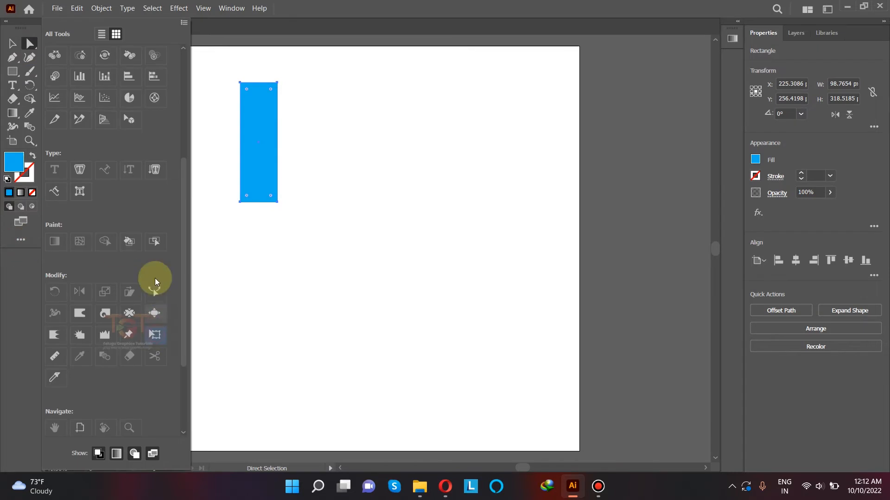
click(216, 77)
click(83, 122)
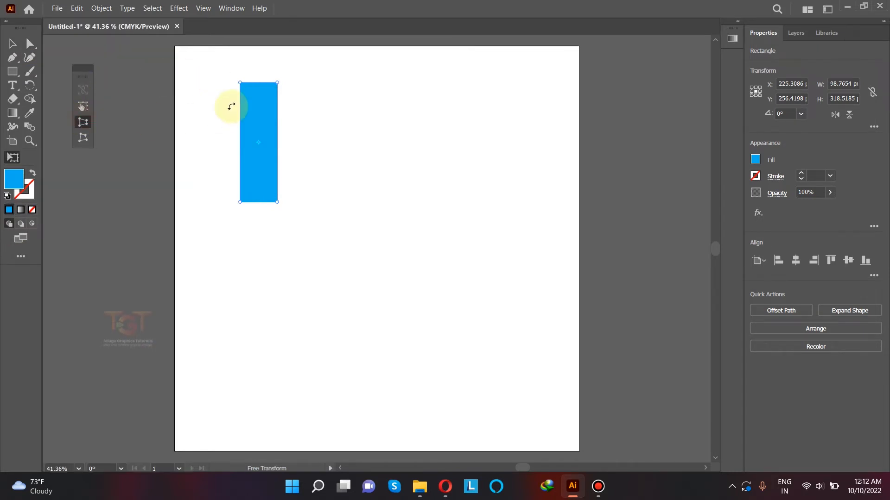
drag(241, 84, 240, 95)
click(13, 44)
click(99, 181)
click(252, 137)
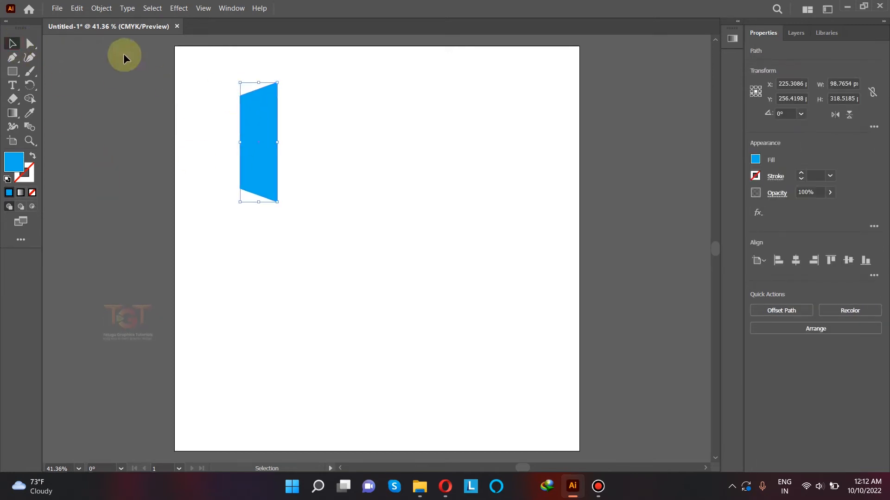
Copy the blue panel, paste it in front, and move the copy horizontally about 252 px to the right
click(76, 8)
click(92, 62)
click(77, 9)
click(99, 86)
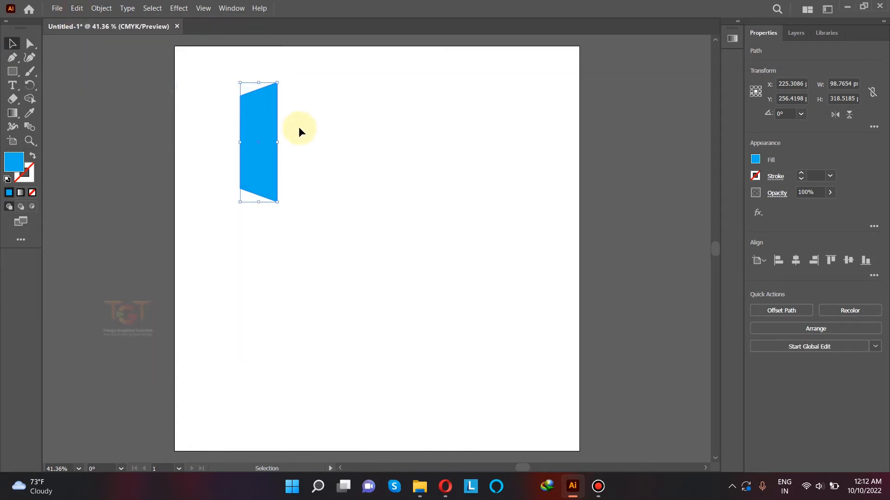
click(260, 135)
drag(254, 134, 363, 130)
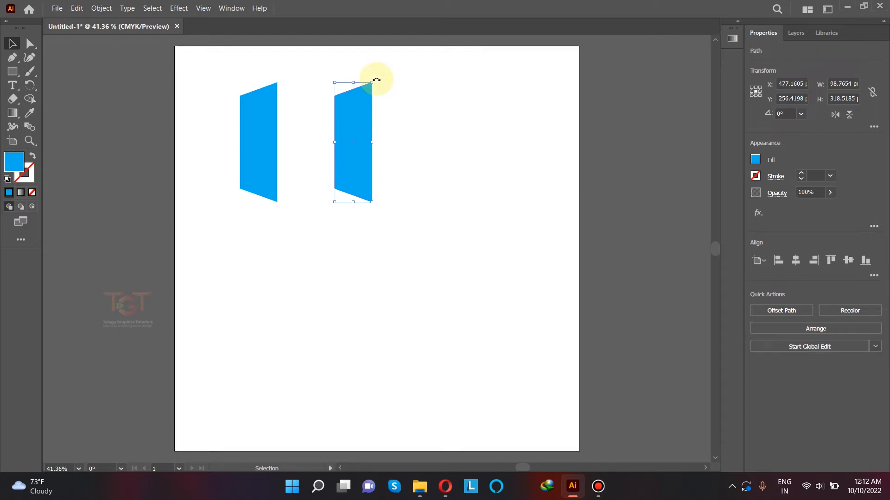
Rotate the copied panel 180° so its tall edge faces the original, and shift it farther to the right
drag(376, 80, 339, 200)
drag(341, 121, 373, 120)
click(200, 83)
Draw a rectangle about 244 px wide and 155 px high between the two panels, starting at their top inner corners
key(ctrl+minus)
key(ctrl+minus)
key(ctrl+minus)
key(ctrl+minus)
key(ctrl+minus)
key(ctrl+minus)
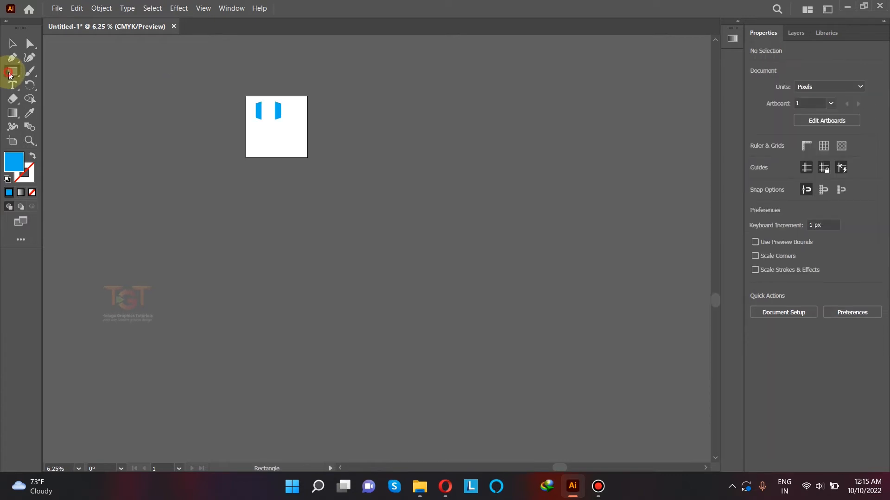
click(12, 72)
click(69, 71)
scroll(284, 83, up, 8)
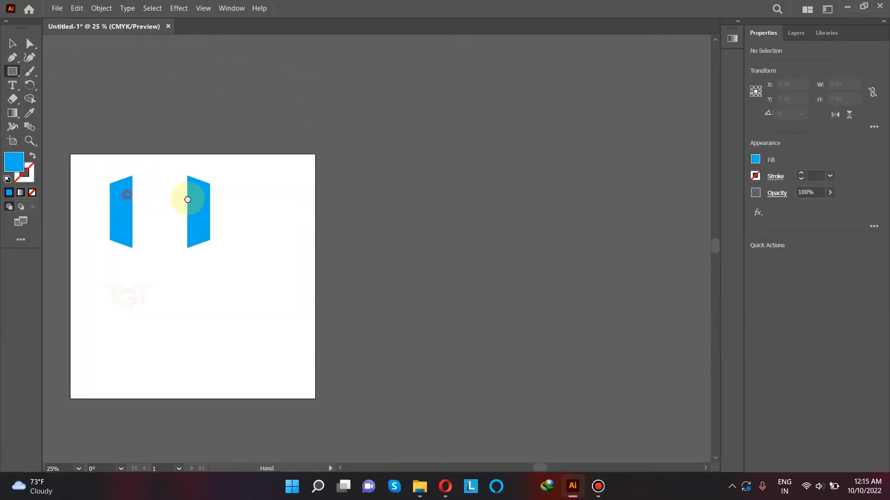
scroll(272, 181, up, 4)
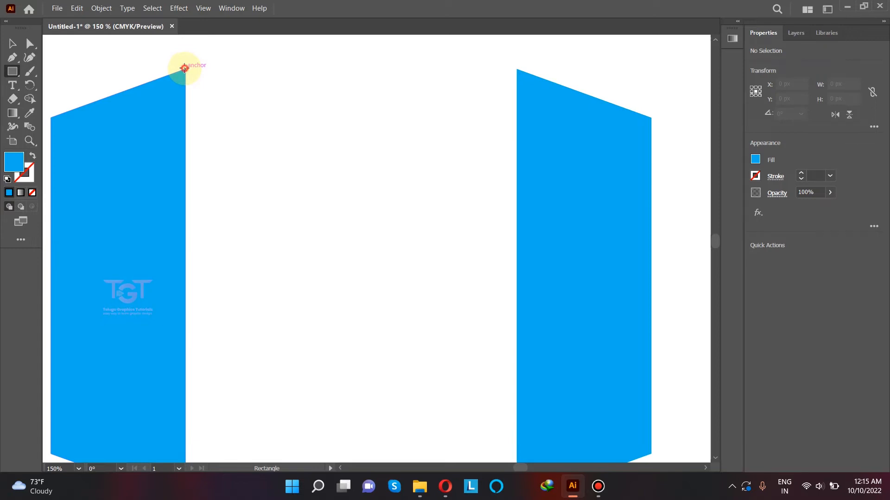
drag(184, 68, 517, 280)
Shorten the middle rectangle from below to about 128 px high and fill it with orange-red
scroll(486, 252, down, 4)
scroll(477, 243, up, 2)
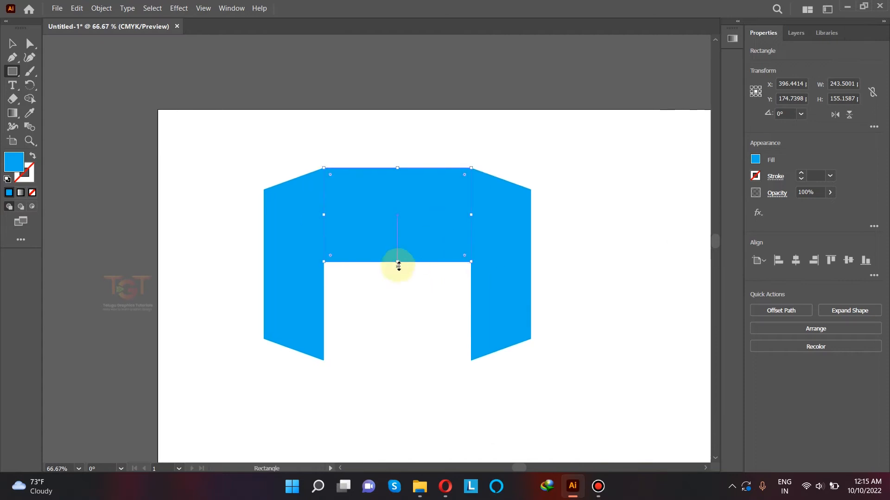
drag(397, 262, 397, 245)
click(754, 161)
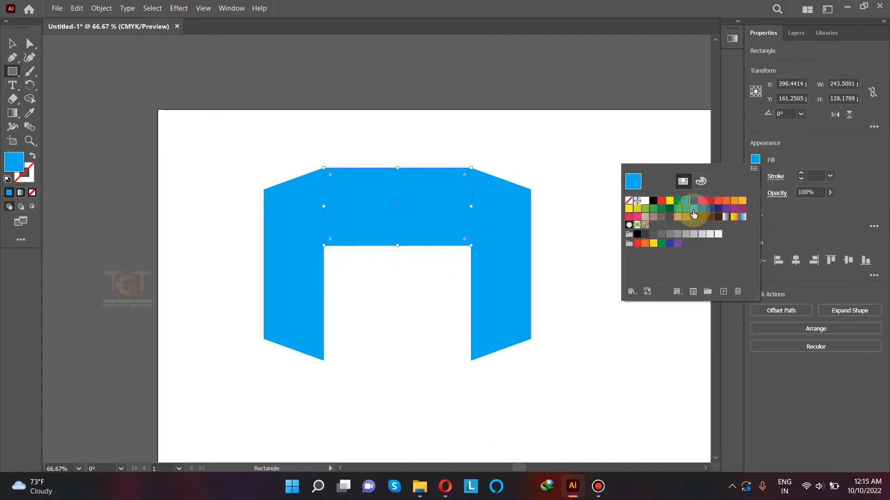
click(718, 200)
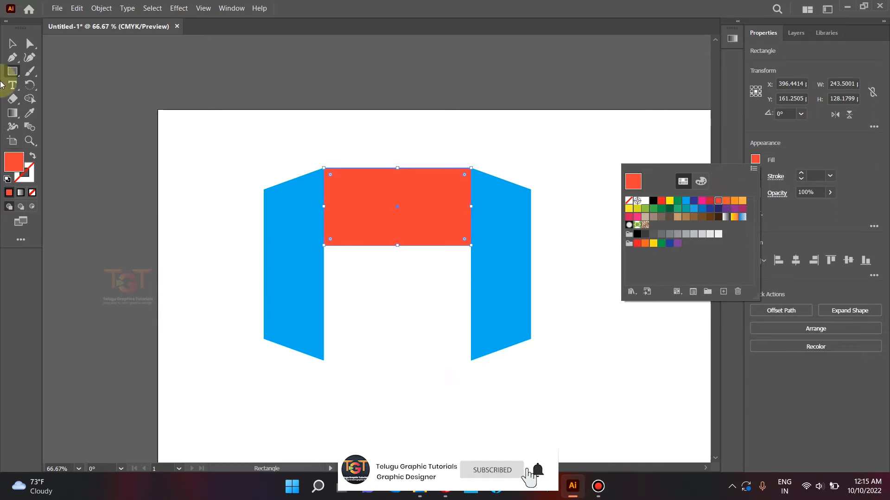
click(12, 44)
drag(327, 180, 218, 119)
click(129, 74)
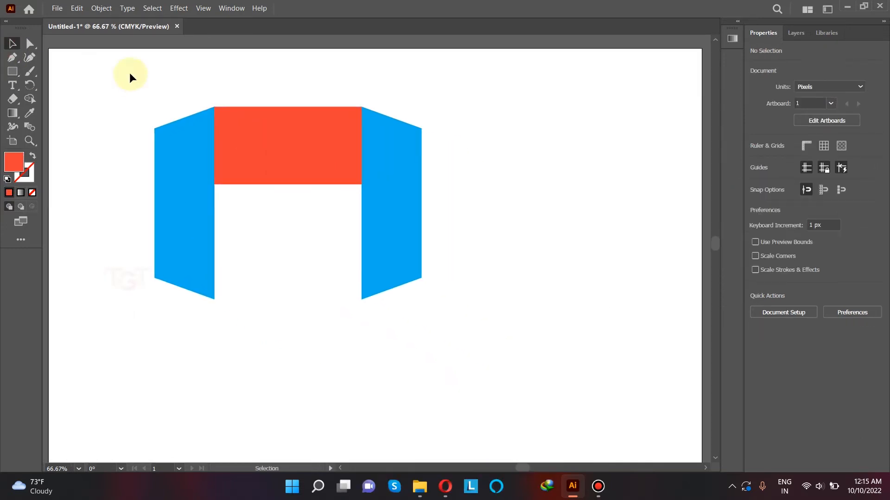
Move the orange-red rectangle's two right corner points straight down together by about 189 px, slanting it into a diagonal band
click(268, 134)
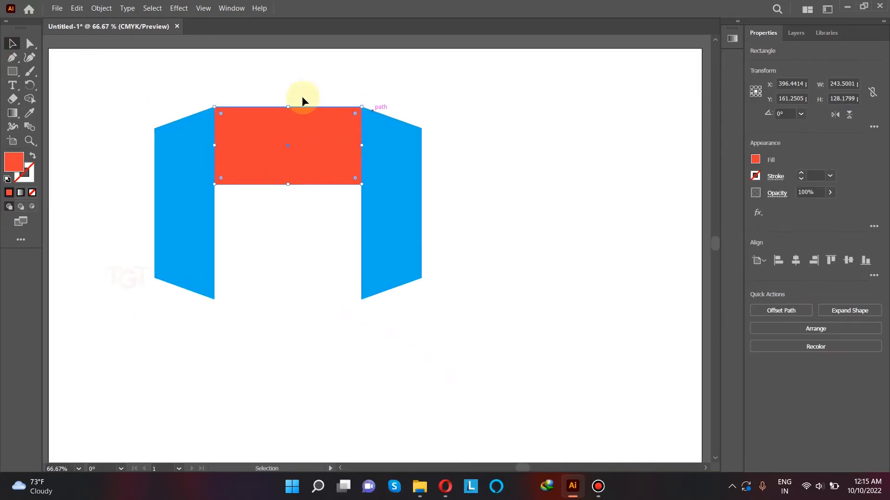
click(31, 44)
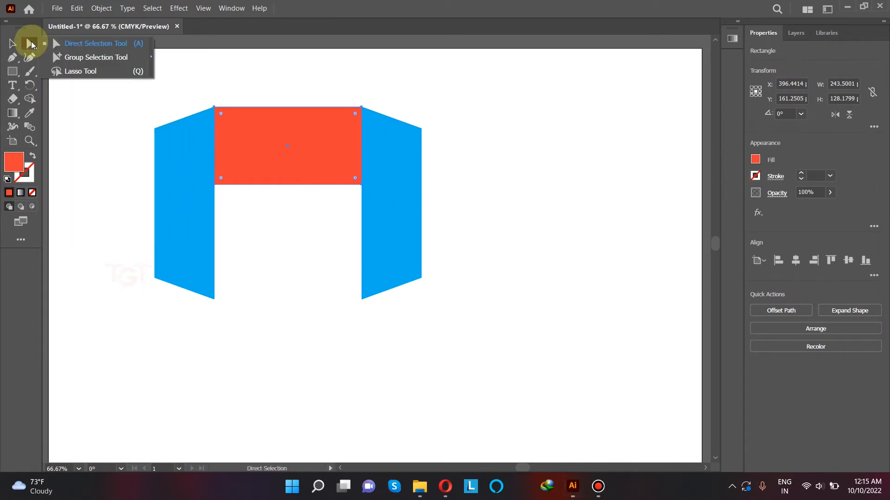
click(62, 55)
key(ctrl+1)
key(a)
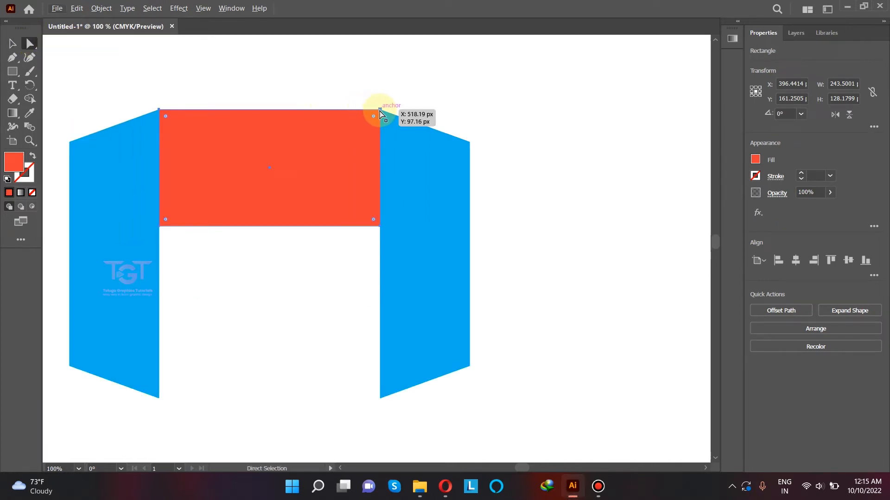
click(379, 111)
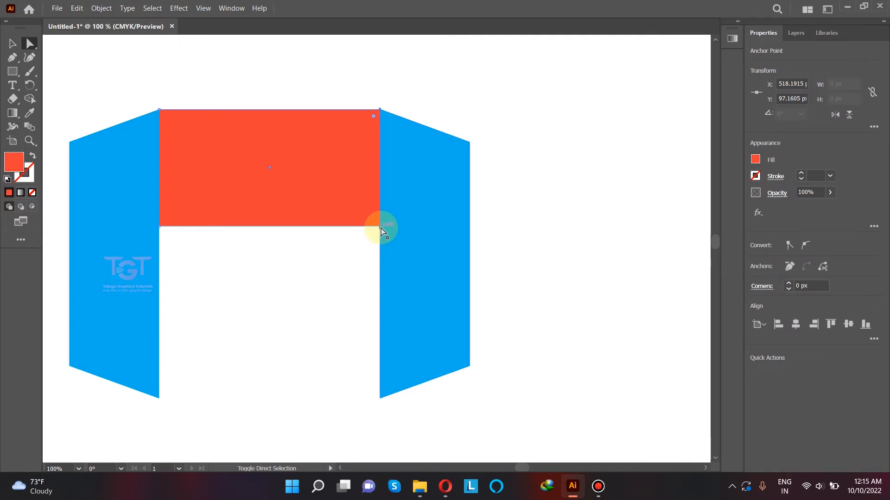
click(380, 227)
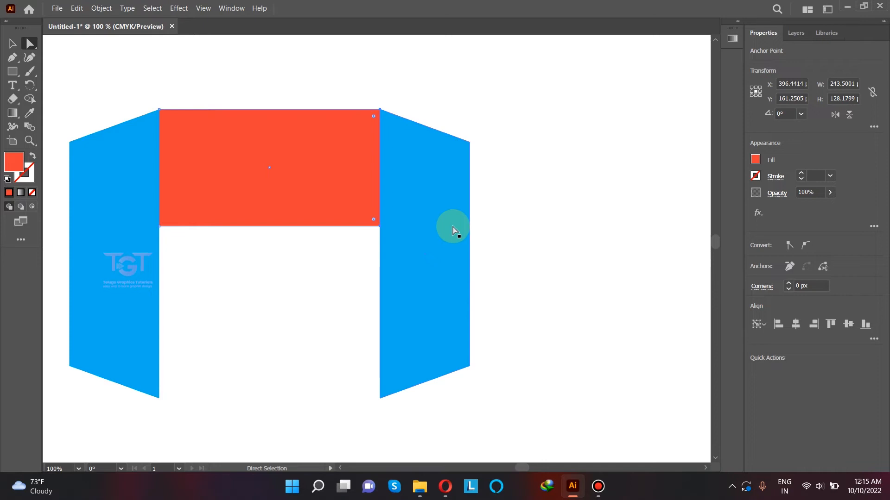
key(Down)
key(Down)
key(Down)
key(Down)
key(Down)
key(Down)
key(Down)
key(Down)
key(Down)
key(Down)
key(Down)
key(Down)
key(Down)
key(Down)
key(Down)
key(Down)
key(Down)
key(Down)
key(Down)
key(Down)
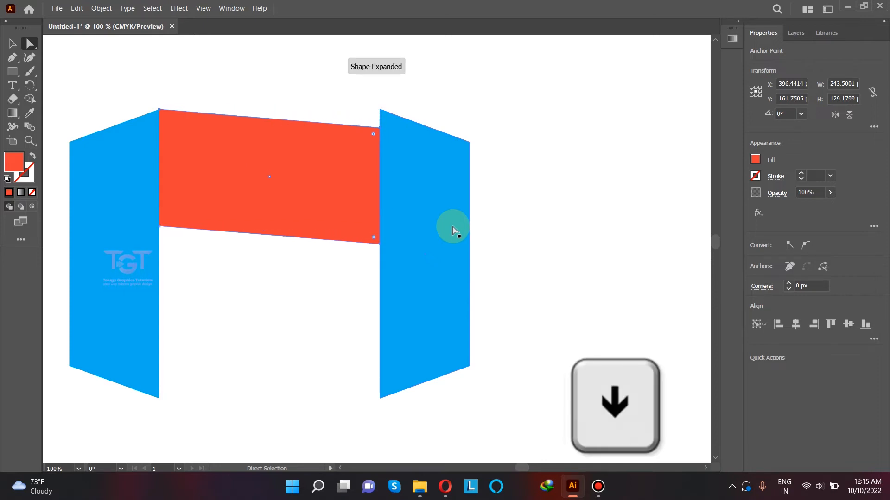
key(Down)
key(Down)
key(Down)
key(Down)
key(Down)
key(Down)
key(Down)
key(Down)
key(Down)
key(Down)
key(Down)
key(Down)
key(Down)
key(Down)
key(Down)
key(Down)
key(Down)
key(Down)
key(Down)
key(Down)
Fine-tune the band's right corner points downward until the lower one meets the right blue panel's bottom inner corner
scroll(368, 429, up, 3)
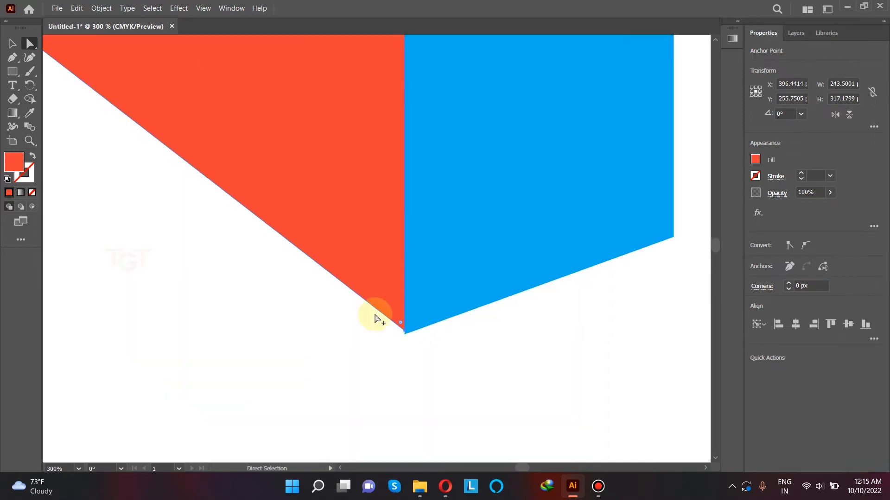
scroll(376, 320, up, 3)
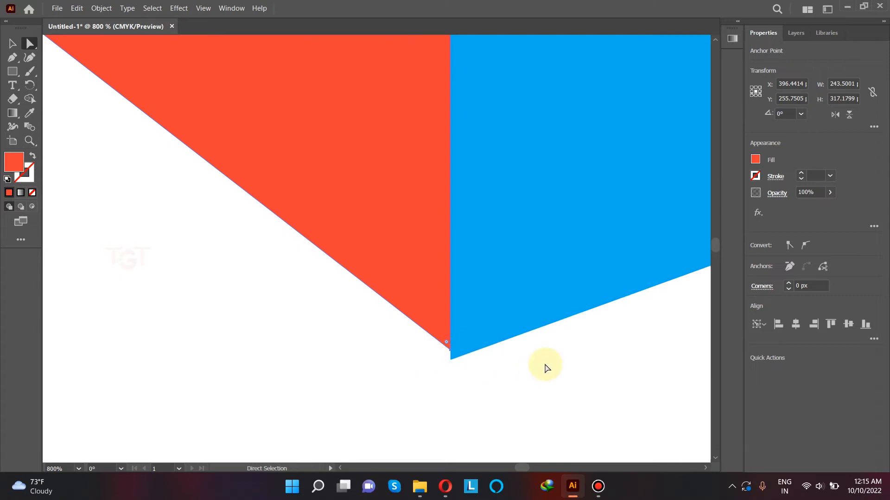
key(Down)
key(Down)
key(Down)
key(Up)
scroll(466, 375, up, 6)
drag(339, 229, 340, 248)
scroll(356, 282, down, 13)
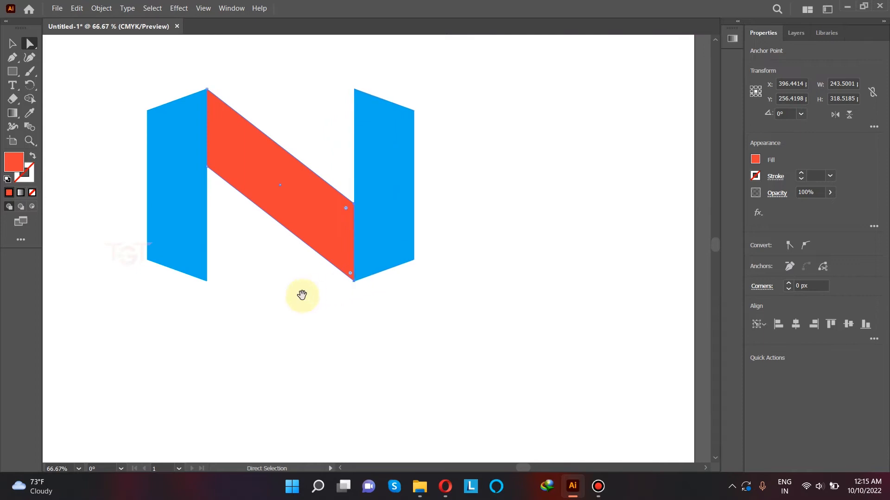
Reflect a copy of the diagonal band across the vertical axis so the two bands cross between the panels
drag(302, 295, 349, 318)
scroll(349, 318, down, 2)
key(v)
click(349, 318)
click(313, 252)
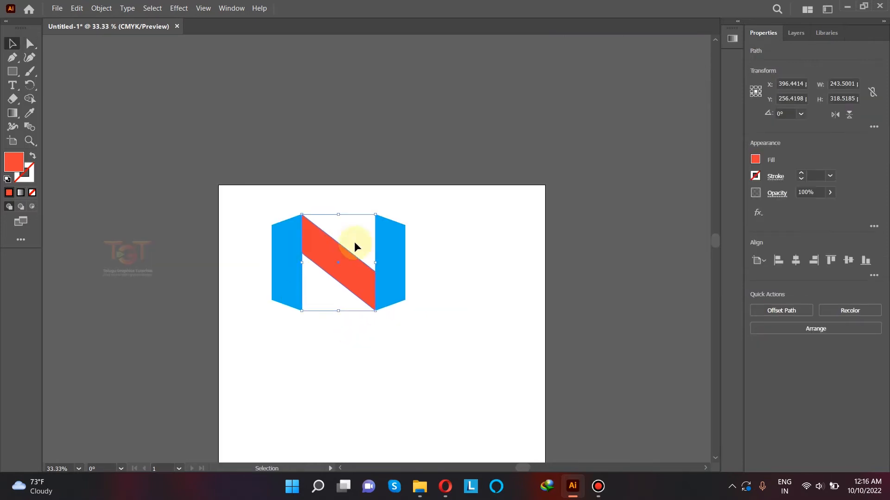
right_click(331, 252)
mouse_move(381, 411)
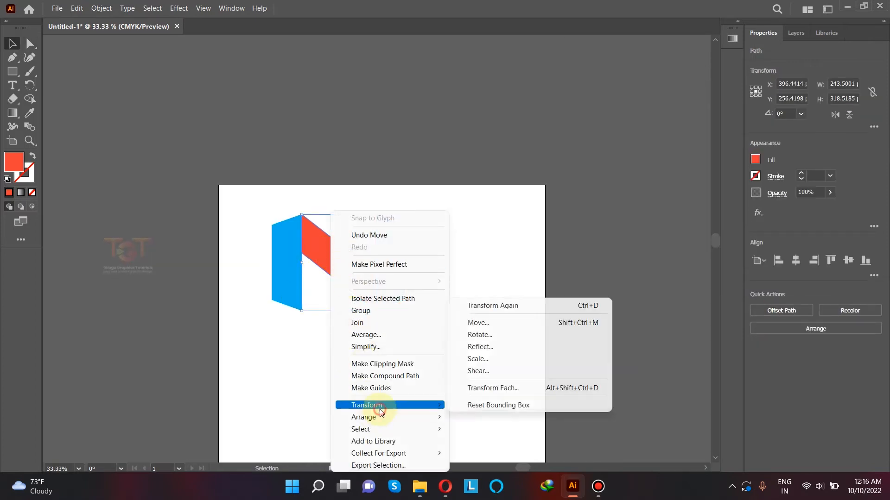
click(492, 351)
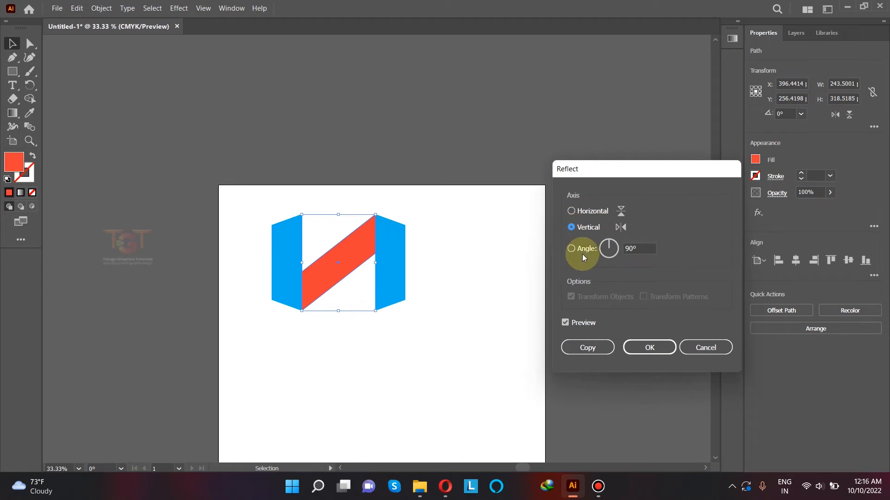
click(639, 249)
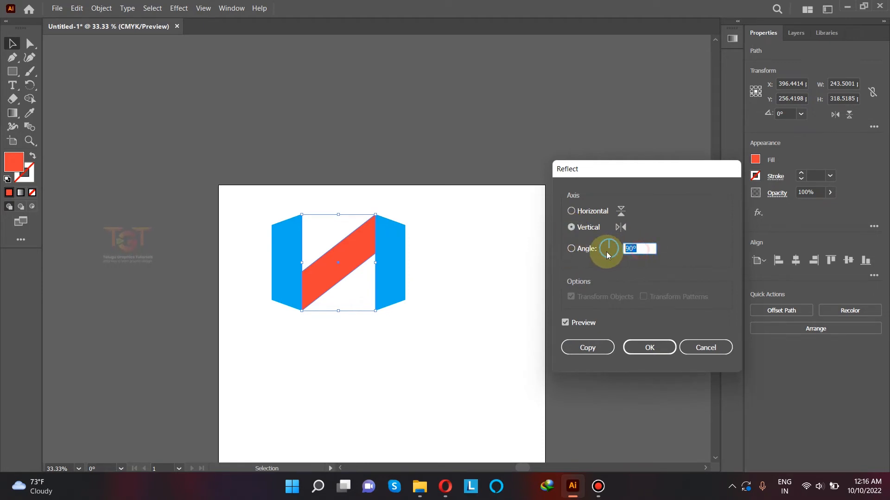
click(578, 349)
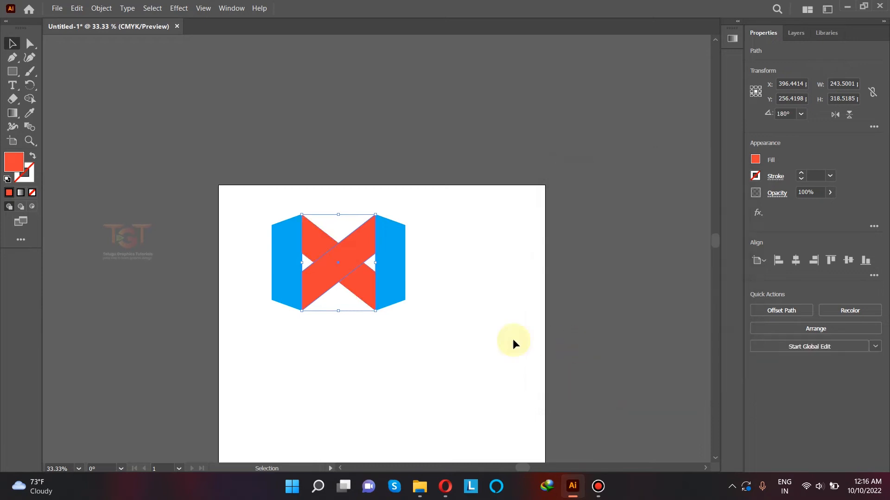
click(365, 111)
scroll(332, 261, up, 2)
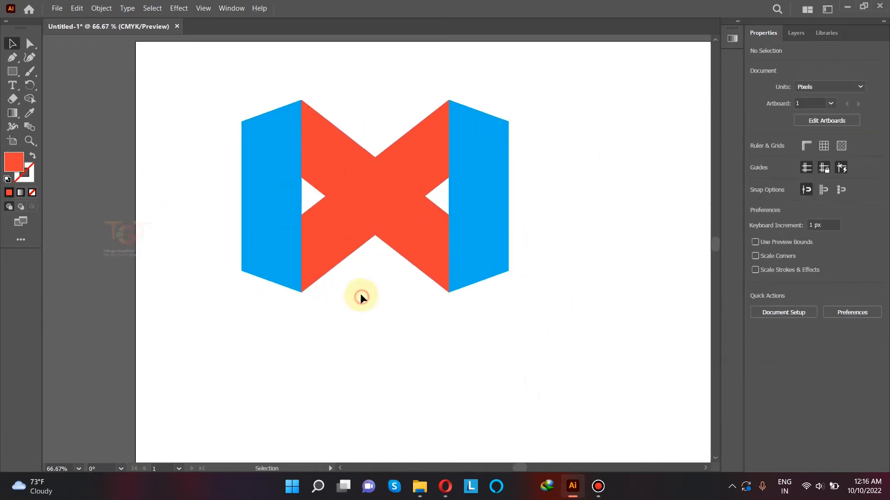
scroll(366, 266, down, 1)
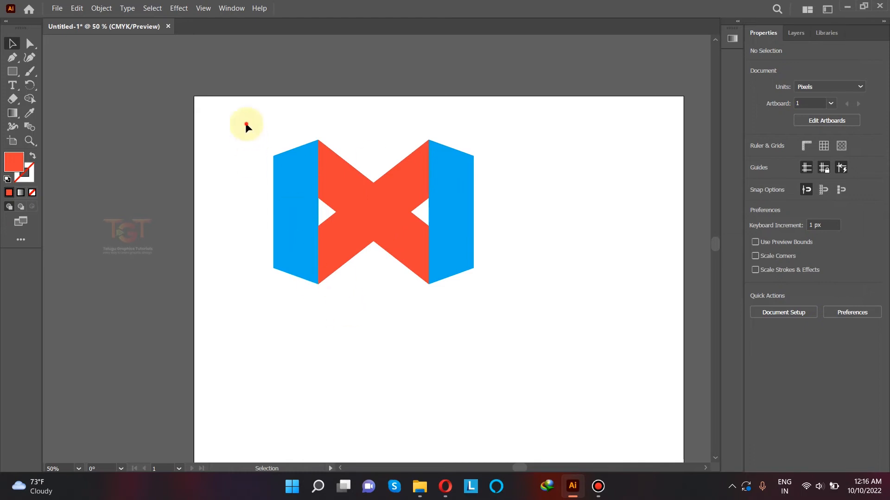
drag(246, 123, 566, 310)
click(529, 366)
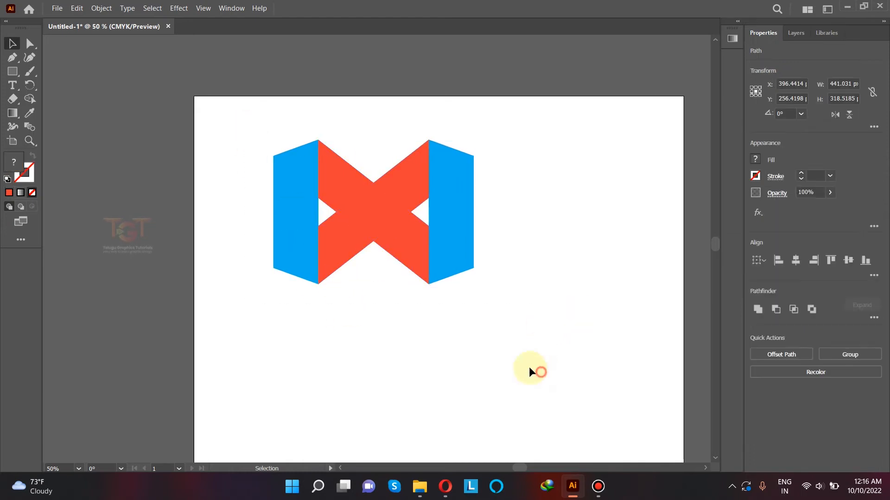
Fill the left blue panel with a linear gradient and set the gradient angle to 90°
click(285, 191)
click(10, 114)
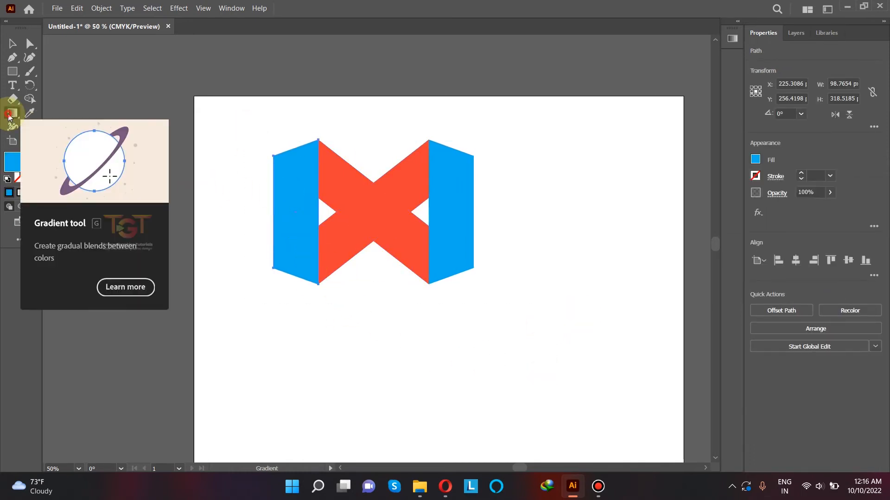
click(288, 195)
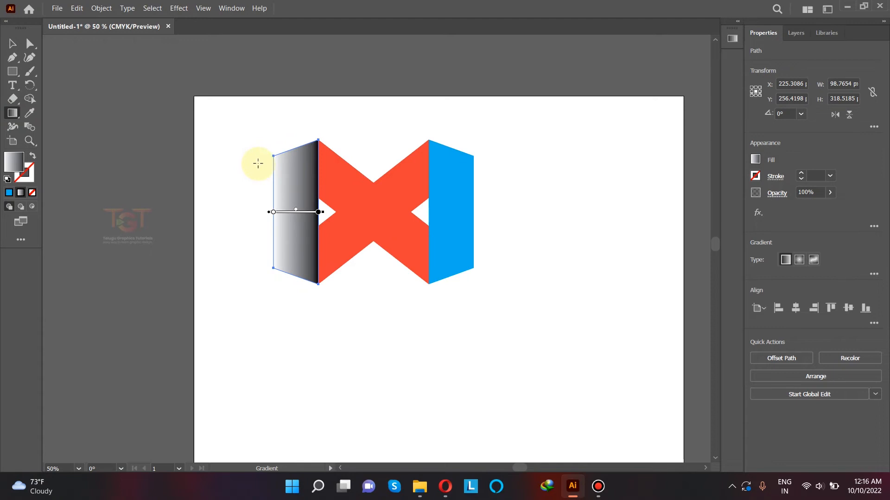
click(229, 9)
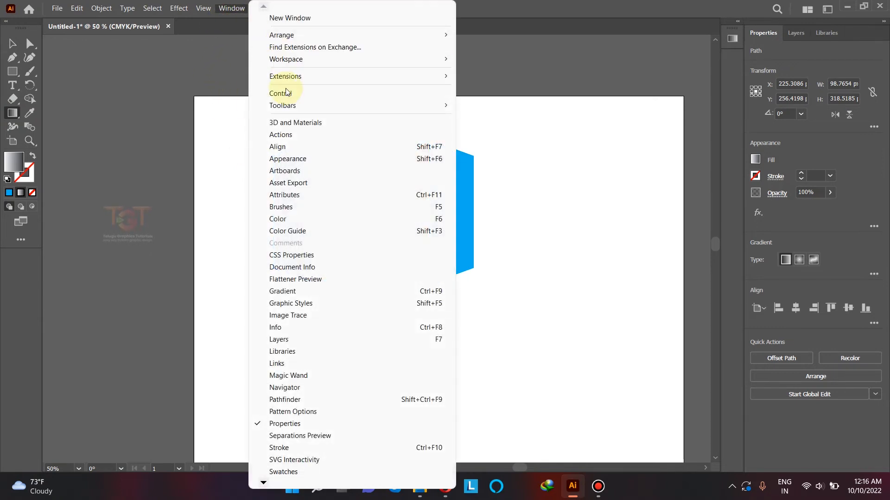
click(287, 292)
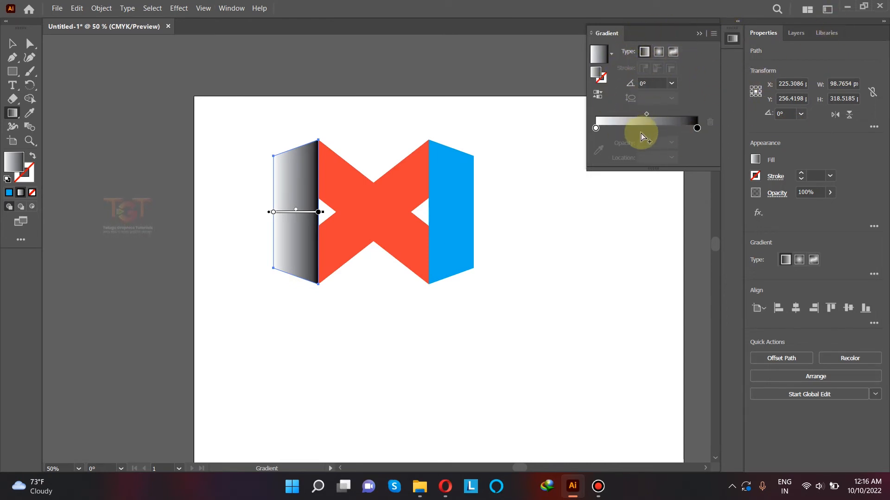
click(644, 52)
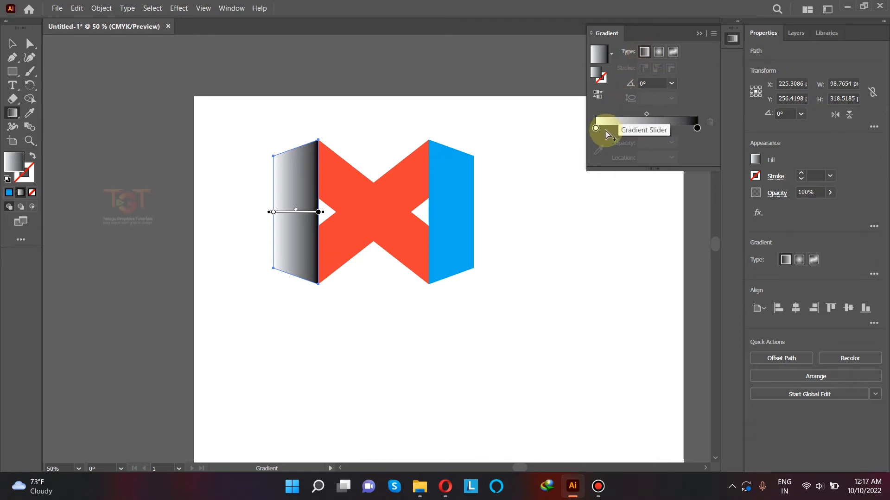
click(671, 83)
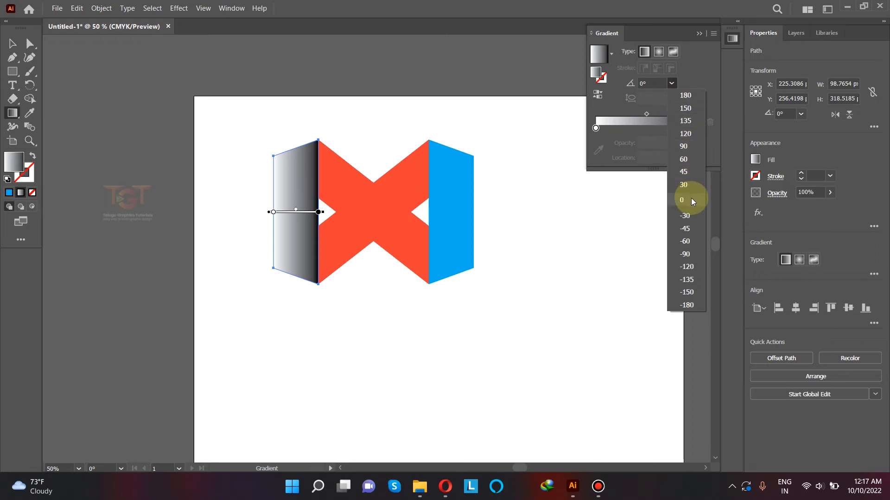
click(683, 149)
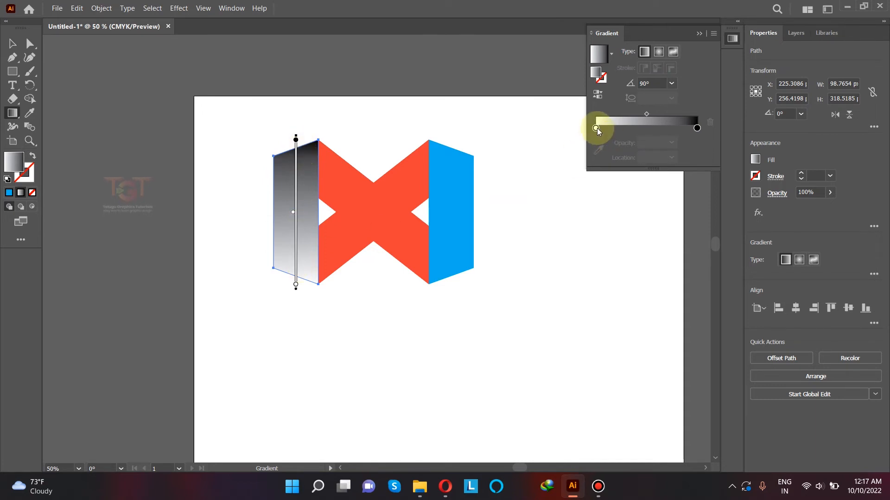
Color the left panel's gradient from a light blue swatch at the start stop to a dark blue swatch at the end stop
double_click(596, 128)
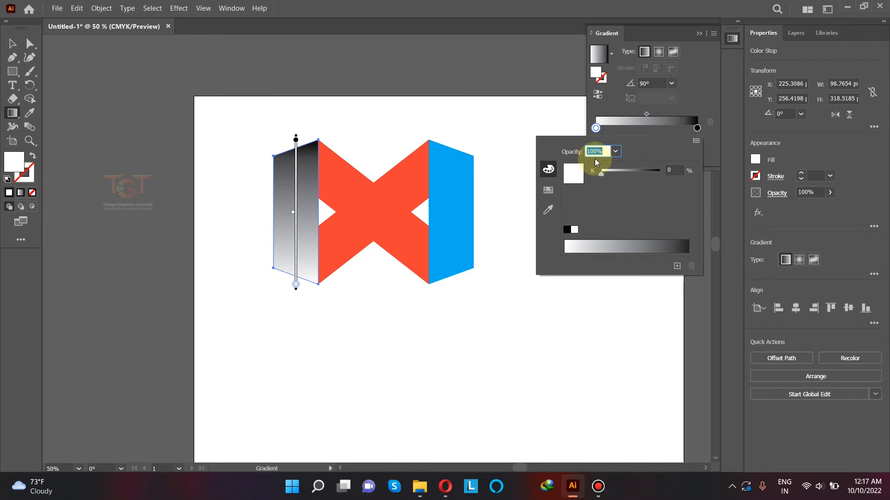
click(549, 192)
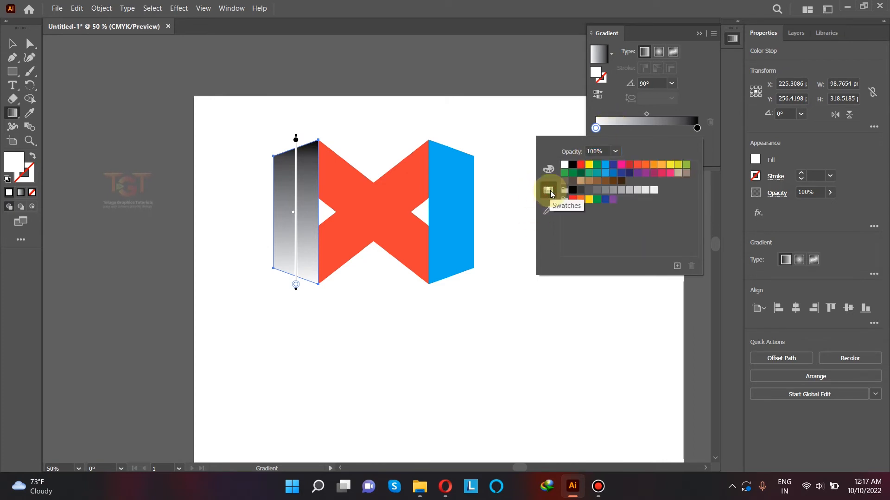
click(606, 166)
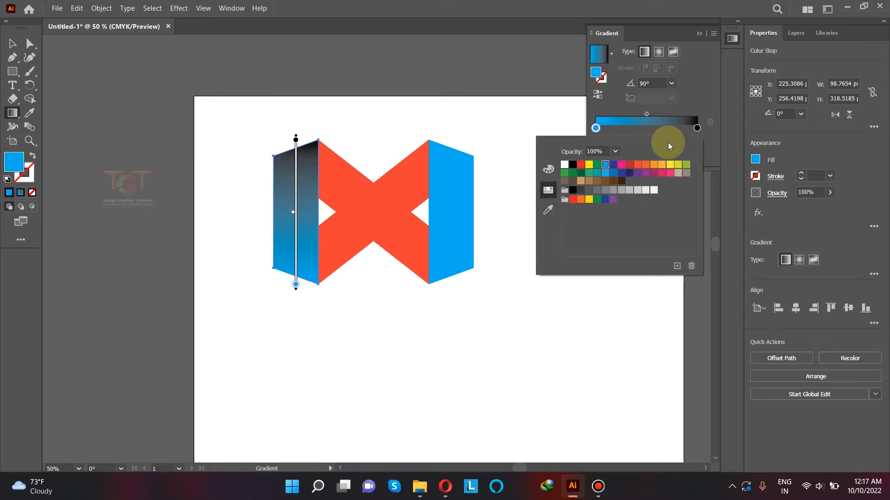
click(699, 112)
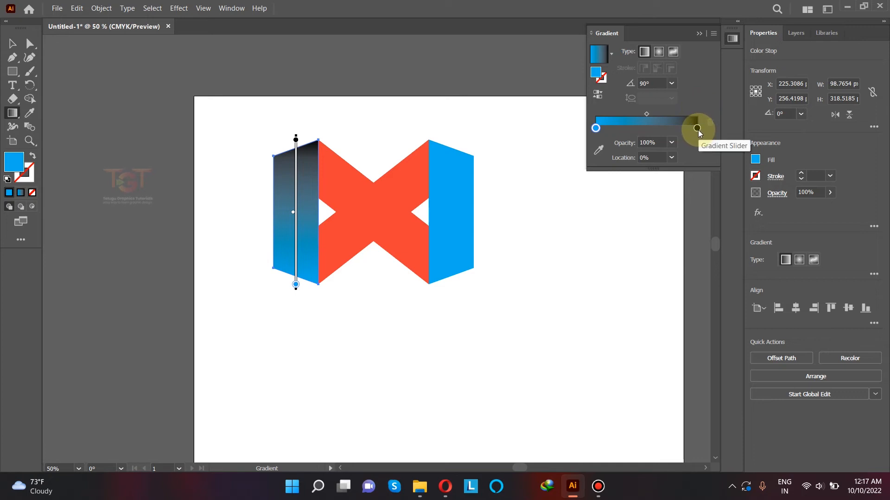
double_click(697, 130)
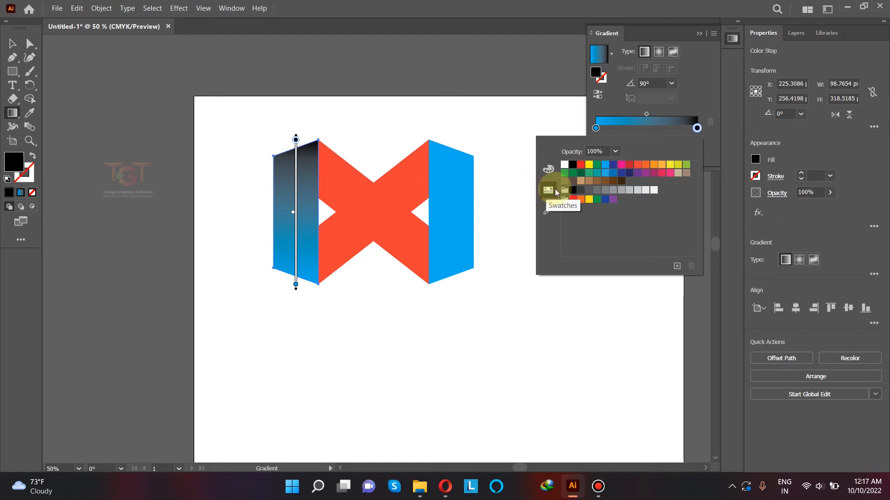
click(622, 173)
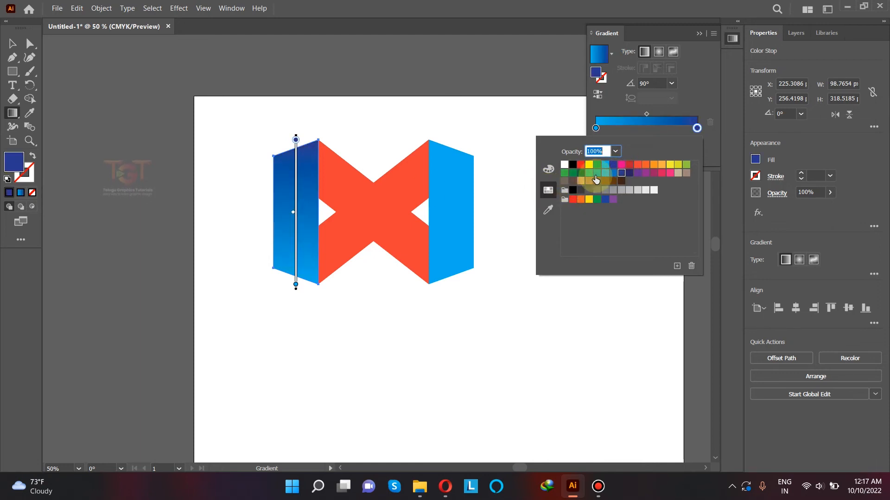
click(13, 43)
click(404, 61)
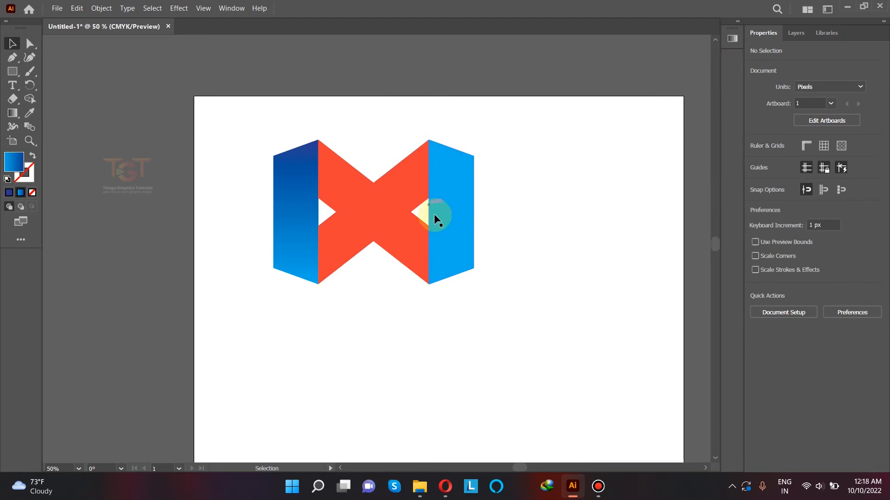
Apply the left panel's blue gradient to the right panel with the Eyedropper
click(449, 203)
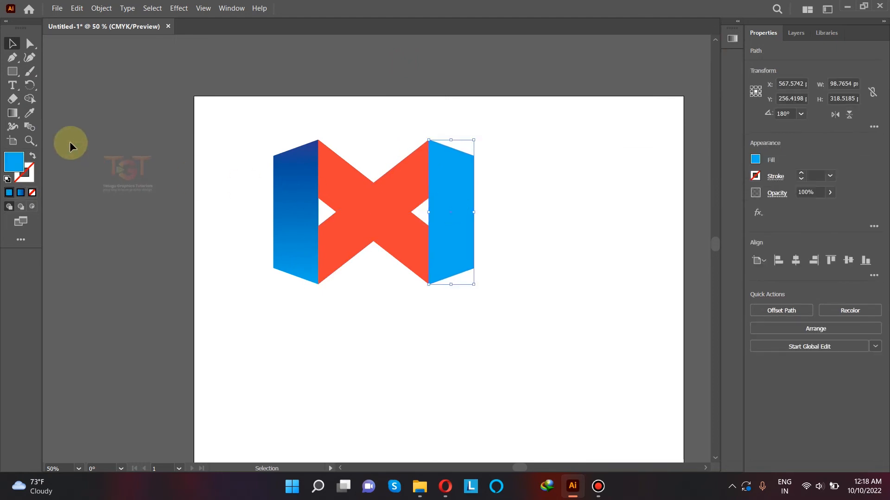
click(30, 113)
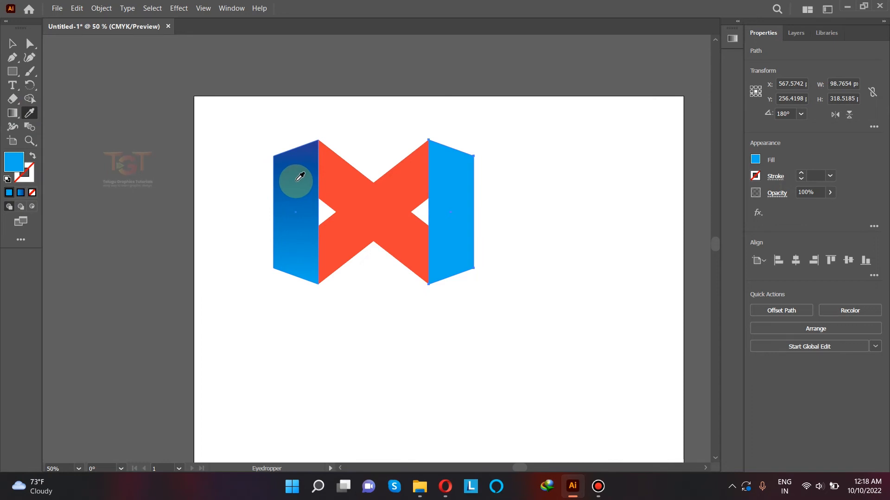
click(297, 180)
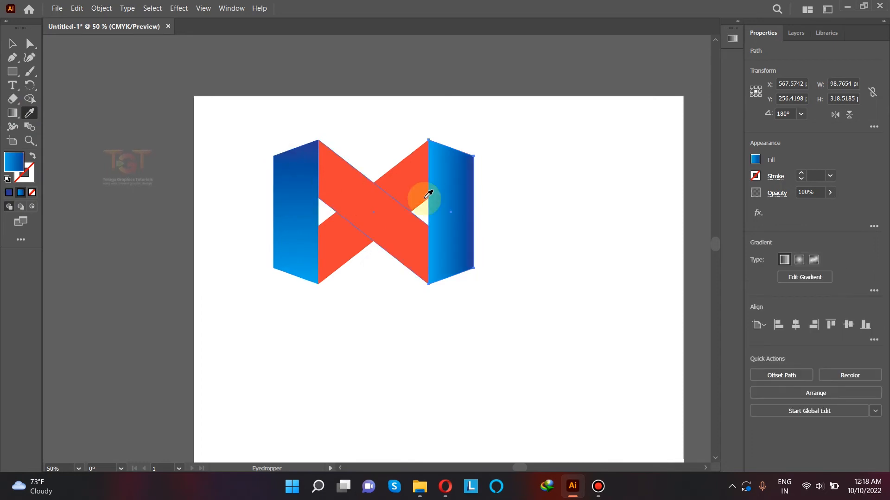
click(12, 43)
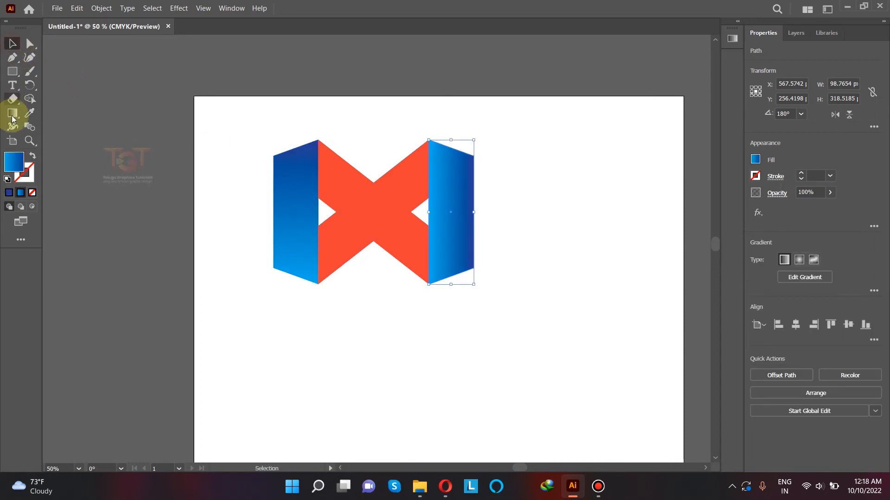
Set the right panel's linear gradient angle to 90°
click(12, 116)
click(732, 39)
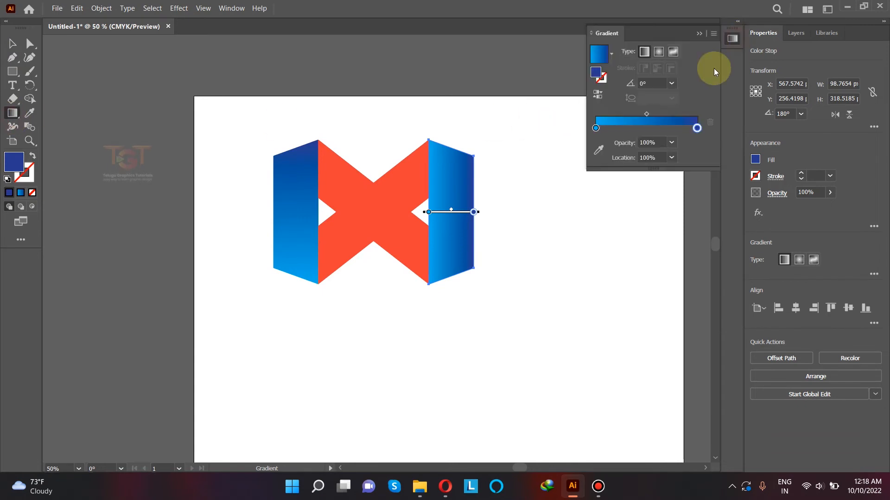
click(671, 83)
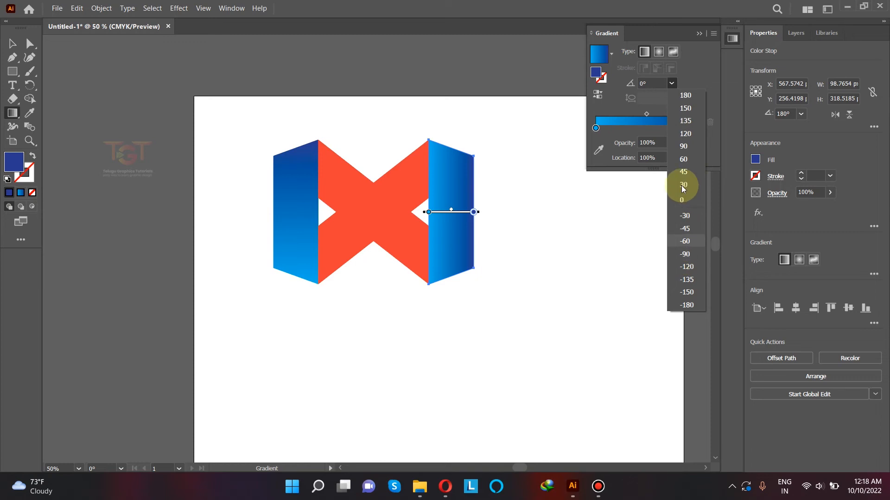
click(683, 146)
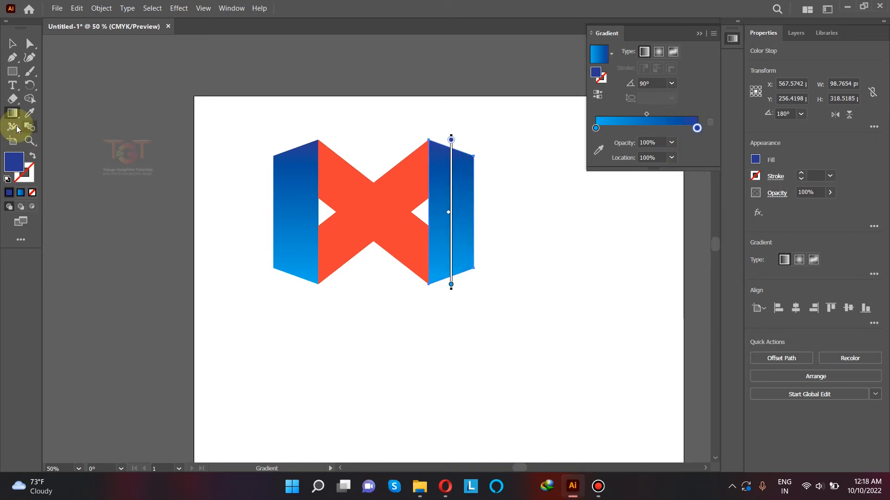
Fill the diagonal band that descends from the left panel to the right panel with the blue linear gradient
click(13, 44)
click(97, 120)
click(338, 181)
click(259, 168)
click(338, 166)
drag(337, 174, 337, 138)
key(ctrl+z)
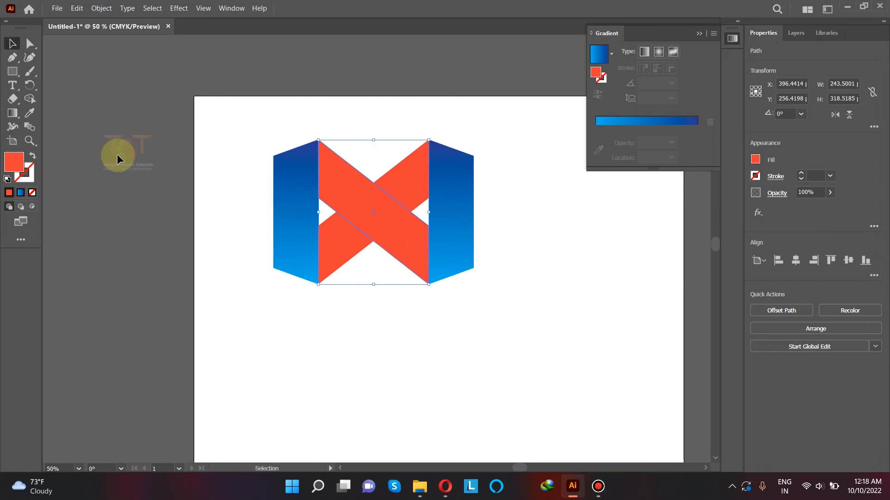
click(15, 113)
click(344, 195)
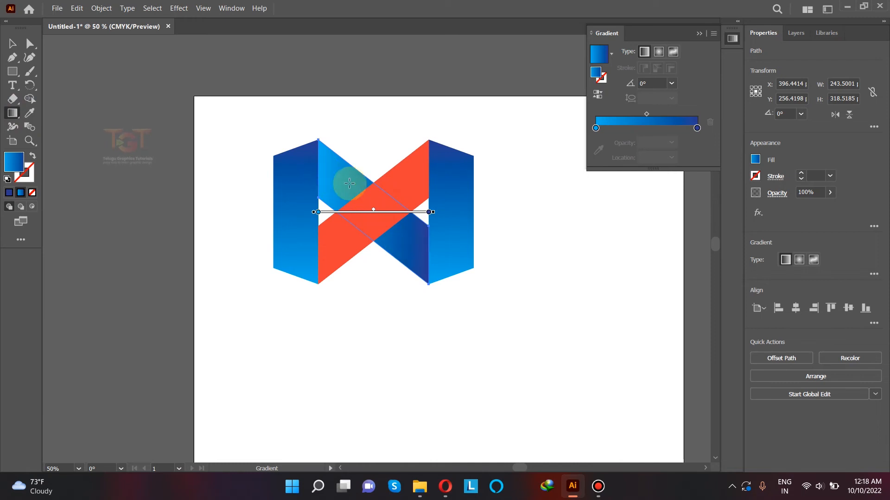
Set the descending band's gradient angle to -40°
click(671, 83)
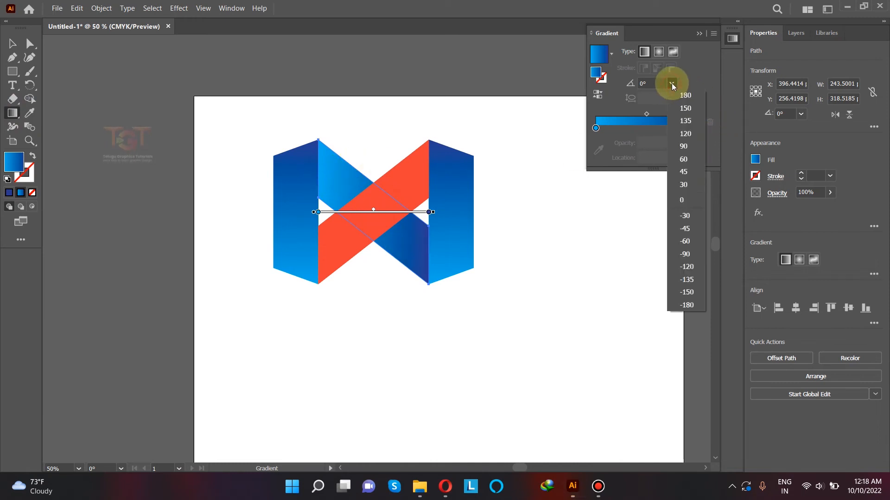
click(689, 228)
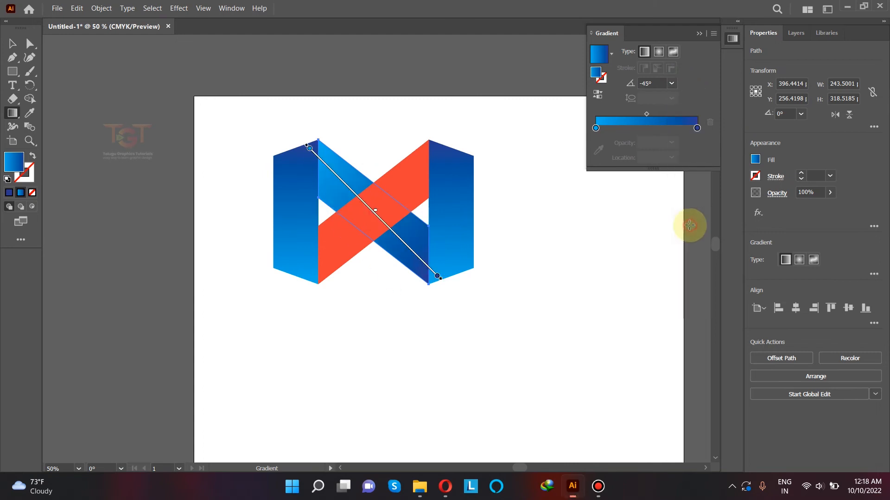
click(650, 81)
text(-)
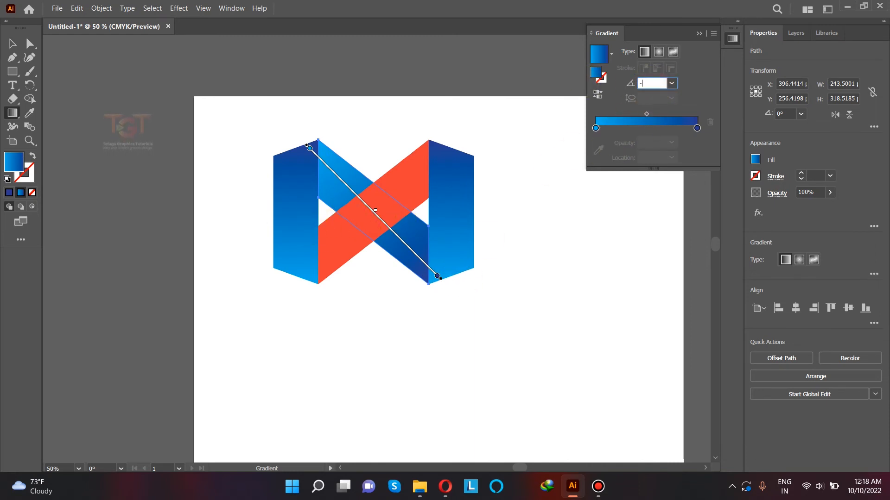
text(40)
key(Return)
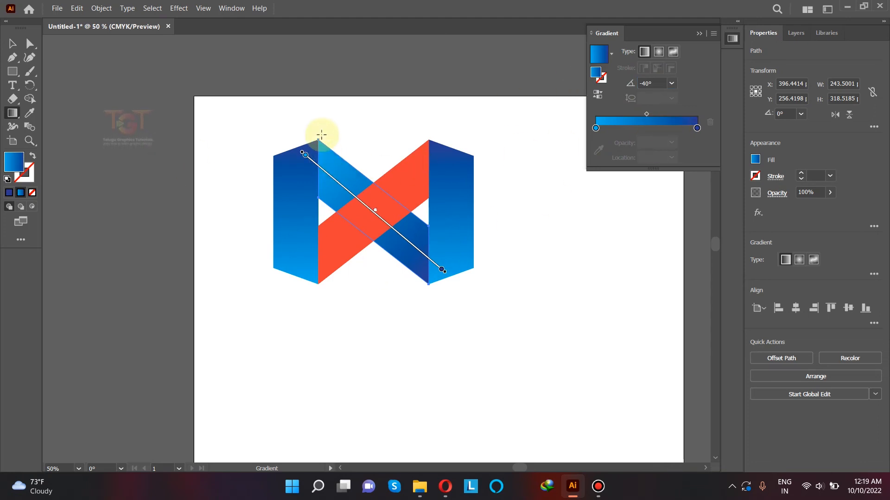
mouse_move(322, 137)
mouse_down()
mouse_move(313, 151)
mouse_move(459, 330)
mouse_up()
drag(356, 205, 482, 271)
drag(279, 168, 460, 268)
key(ctrl+z)
key(ctrl+z)
key(ctrl+z)
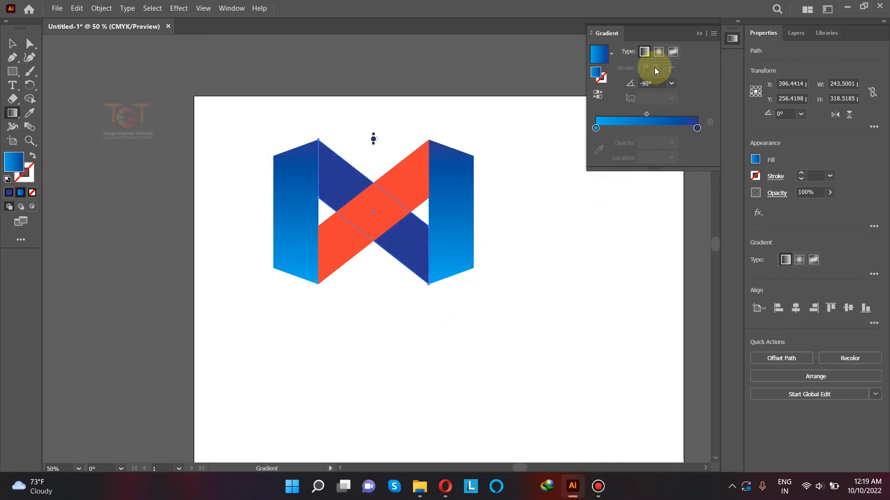
key(ctrl+z)
Apply the left panel's blue gradient to the remaining orange-red band with the Eyedropper
click(12, 44)
click(226, 192)
click(369, 200)
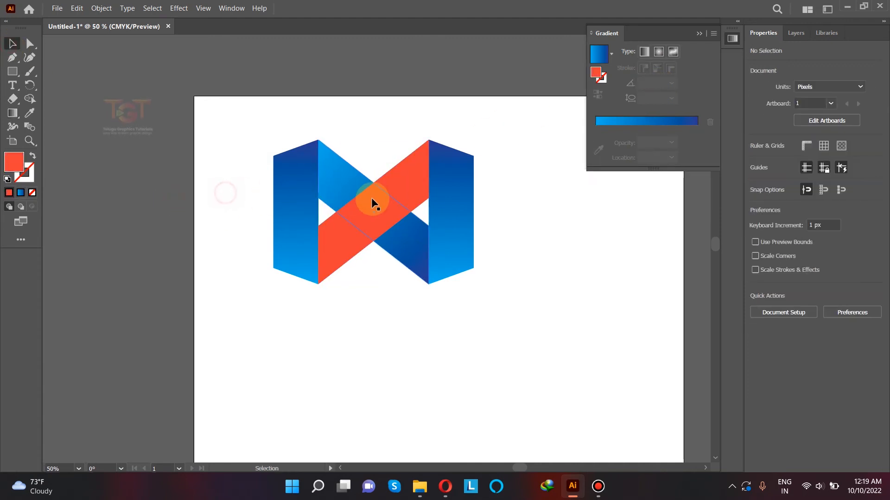
click(25, 117)
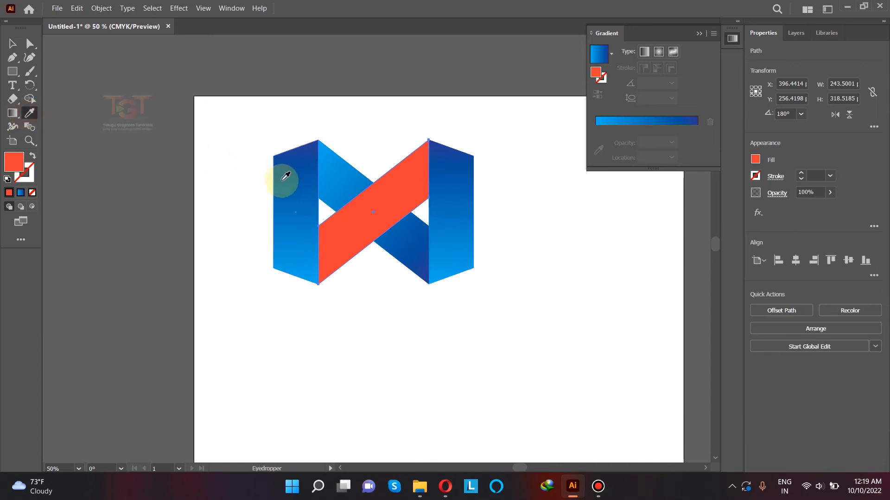
click(267, 174)
Try gradient angles of 90°, -60° and -90° on the ascending band
click(12, 43)
click(377, 189)
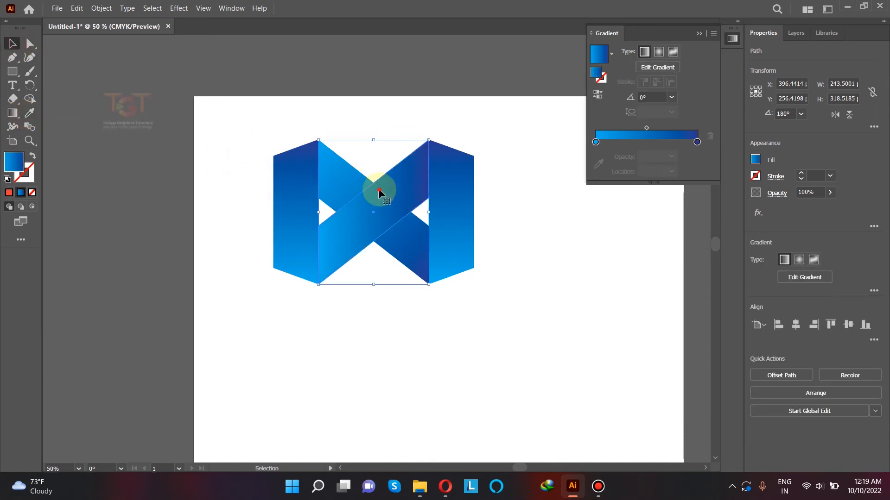
click(672, 97)
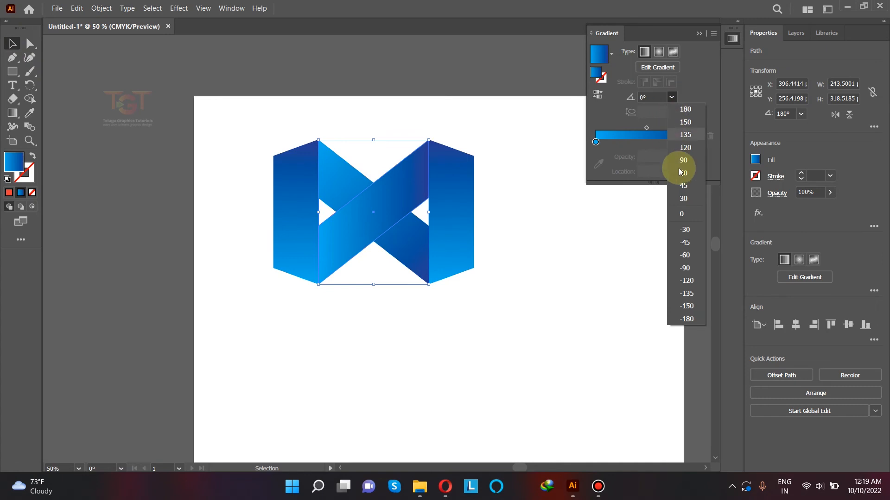
click(675, 163)
click(671, 97)
click(685, 255)
click(671, 98)
click(685, 268)
click(224, 190)
click(399, 191)
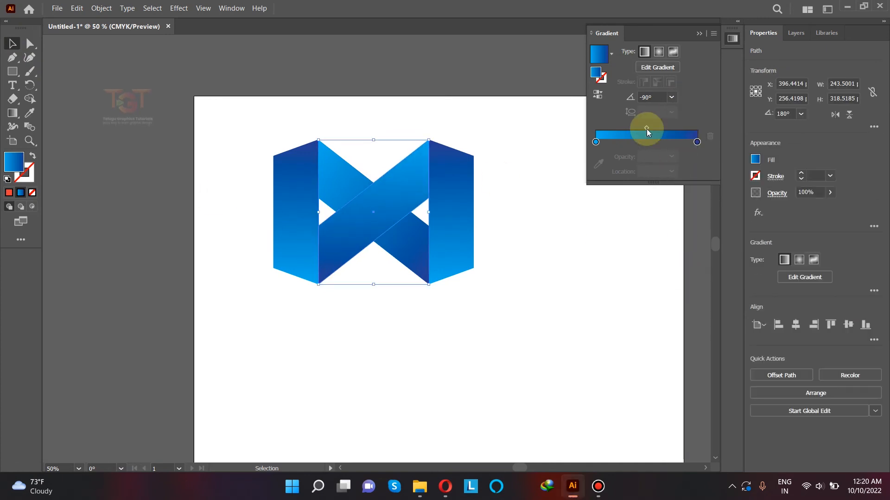
Set the ascending band's gradient angle to -140° and deselect the band
click(12, 113)
click(671, 84)
click(688, 268)
click(671, 84)
click(686, 280)
click(672, 84)
click(687, 292)
drag(657, 84, 535, 75)
text(-145)
key(Return)
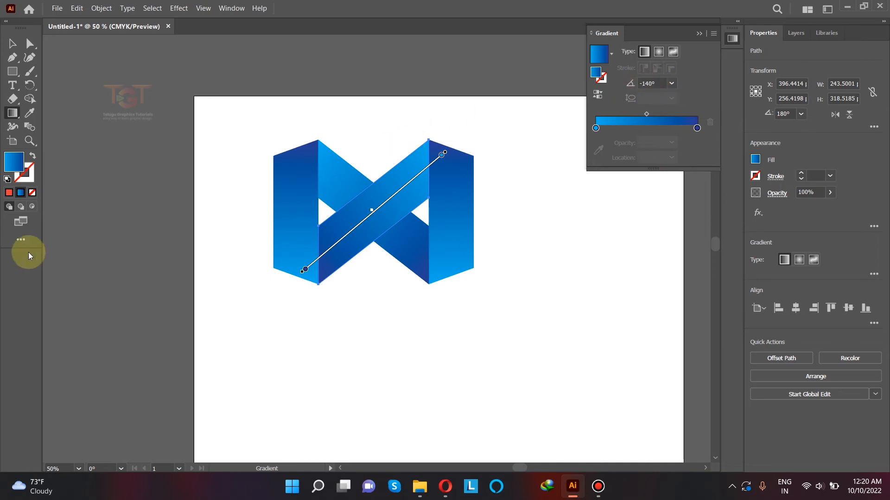
click(13, 44)
click(121, 219)
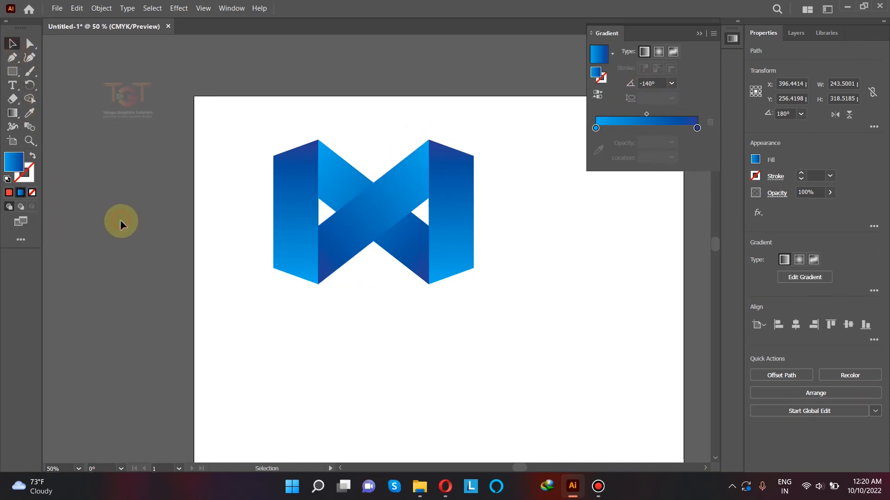
Group the two side panels and the two crossed bands into one object
scroll(309, 312, up, 1)
scroll(312, 215, down, 2)
drag(295, 131, 465, 266)
right_click(420, 194)
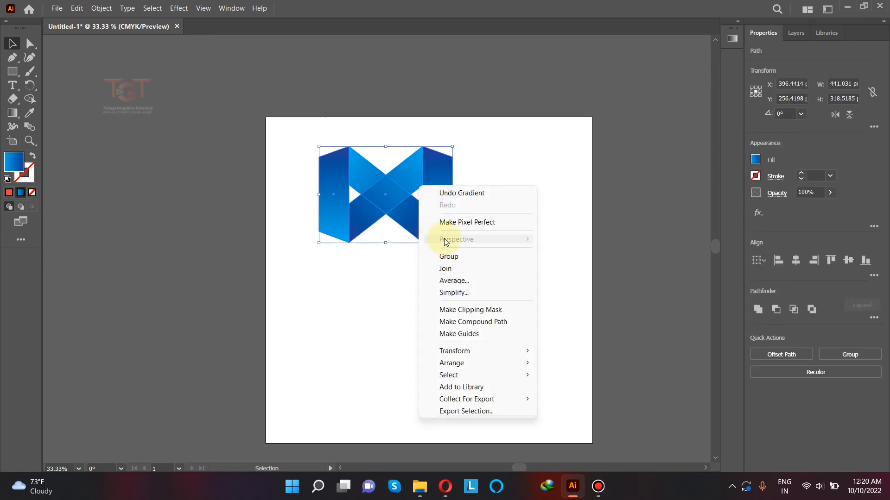
click(458, 257)
click(544, 255)
Center the grouped logo on the artboard horizontally and vertically, and move it straight up to about Y 465 px
drag(493, 269, 423, 234)
click(354, 144)
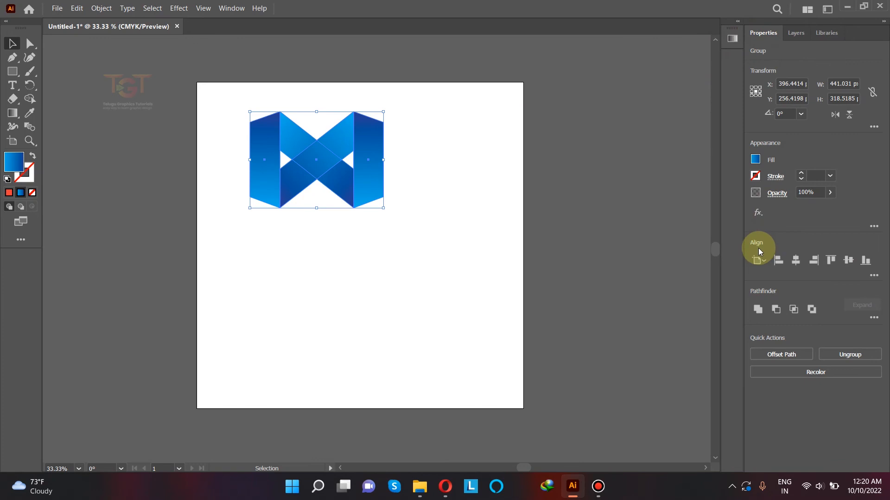
click(795, 261)
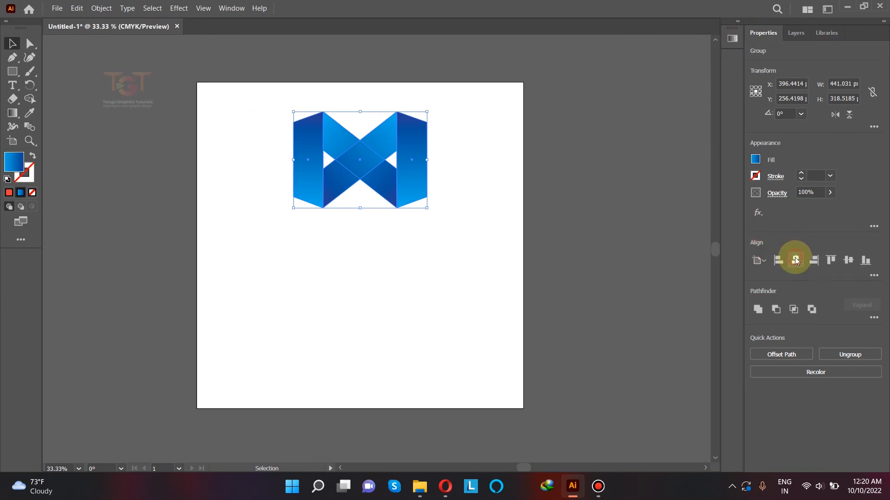
click(849, 261)
click(611, 208)
scroll(284, 255, up, 1)
scroll(283, 255, down, 1)
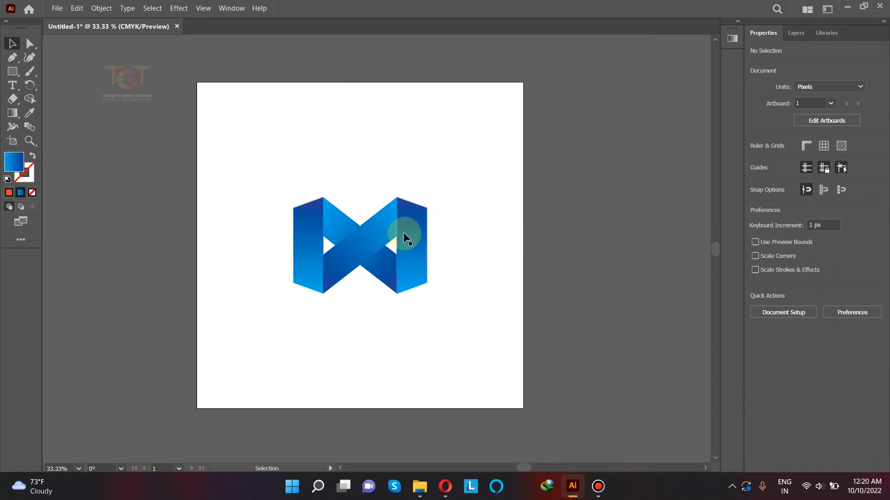
drag(407, 241, 407, 219)
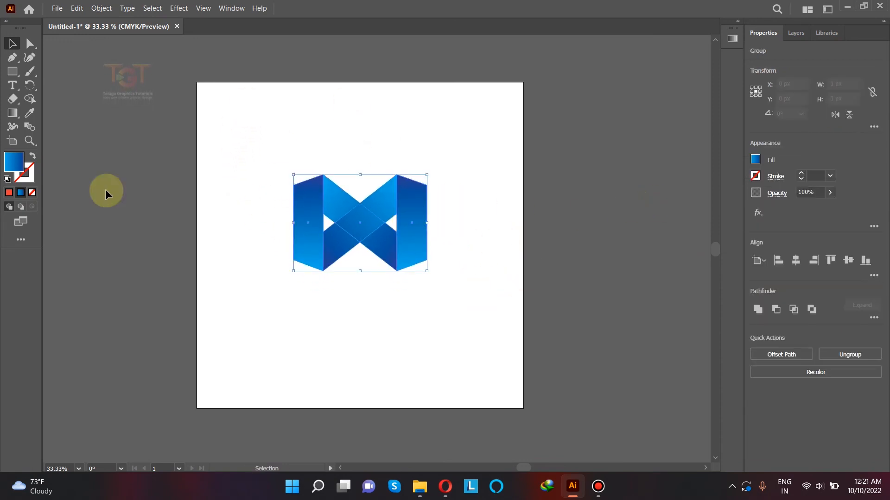
Add the text "Company name here" below the logo
click(12, 86)
scroll(270, 327, up, 1)
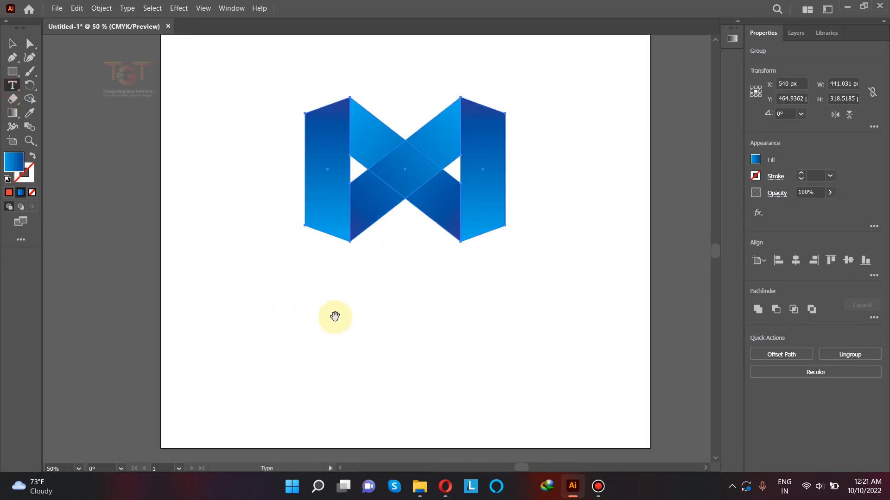
drag(336, 317, 282, 259)
click(255, 229)
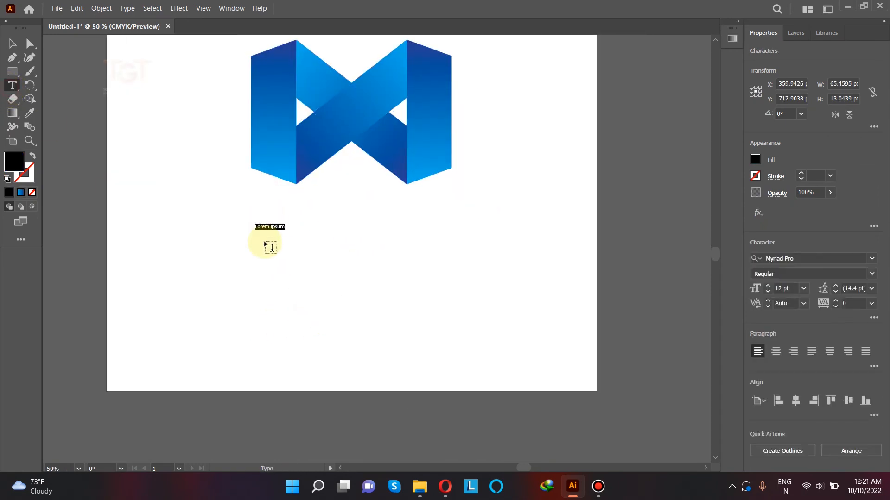
text(Company name here)
Set the company name text to 50 pt and center its paragraph alignment
key(ctrl+a)
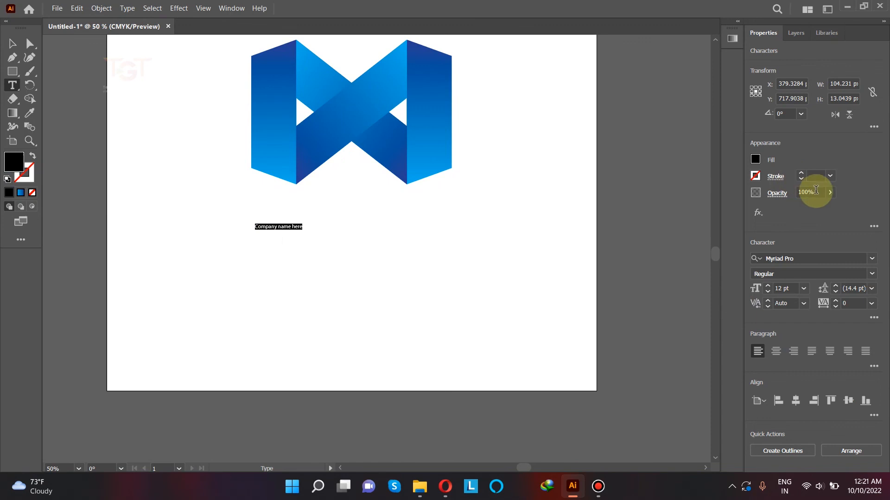
click(768, 289)
click(768, 286)
click(768, 286)
click(776, 352)
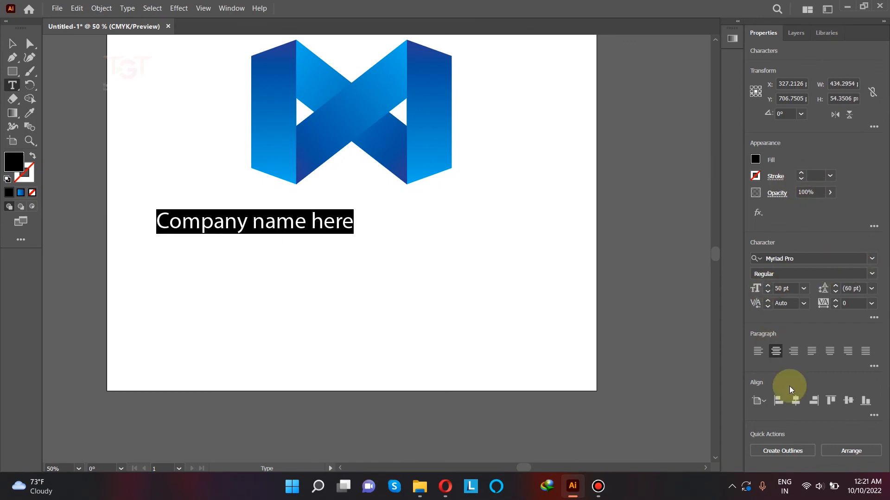
Center the company name horizontally on the artboard and move it up to just beneath the logo
click(12, 44)
click(796, 401)
drag(368, 227, 430, 272)
scroll(430, 271, up, 1)
drag(422, 268, 422, 246)
Fill the company name text with a dark blue swatch
scroll(422, 246, down, 3)
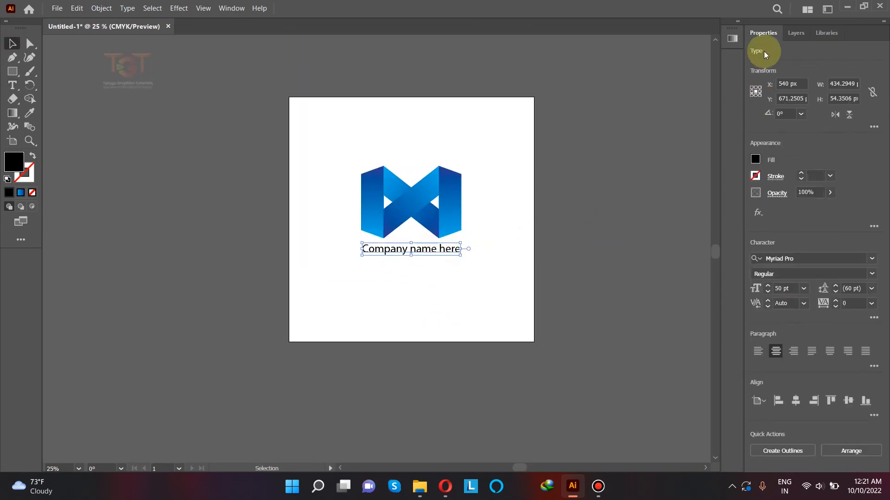
click(755, 162)
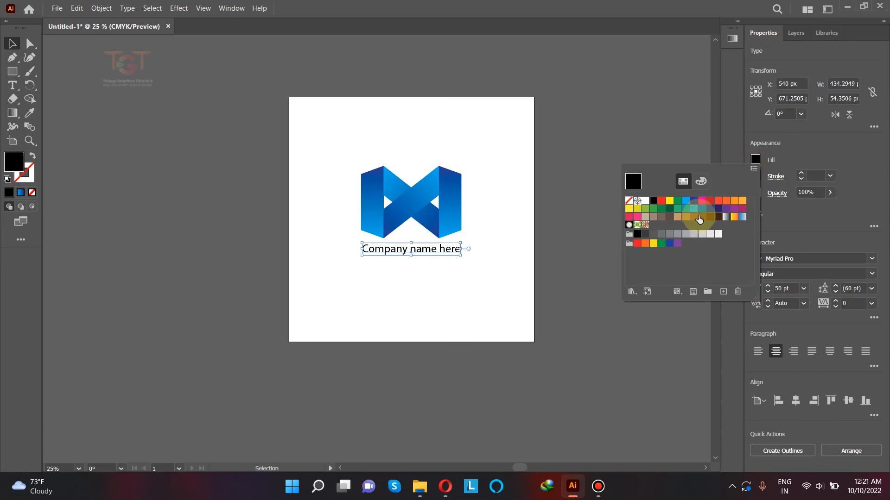
click(694, 208)
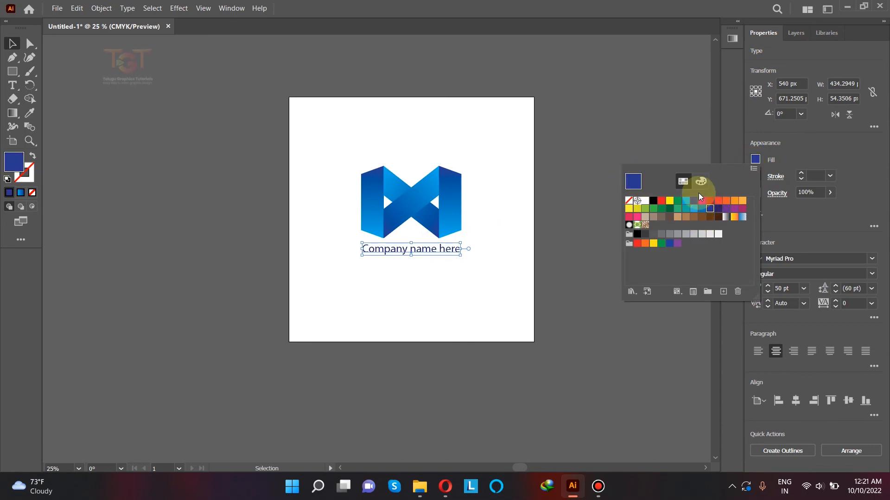
click(622, 132)
Change the company name's font to Poppins Bold and fit the text to the logo's width
scroll(407, 250, up, 3)
click(412, 273)
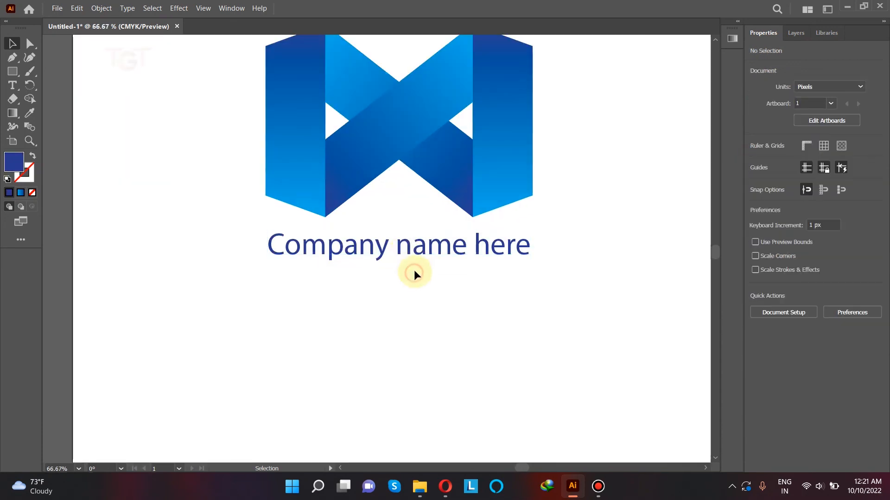
scroll(422, 262, down, 1)
scroll(422, 262, up, 2)
scroll(422, 262, down, 1)
click(421, 259)
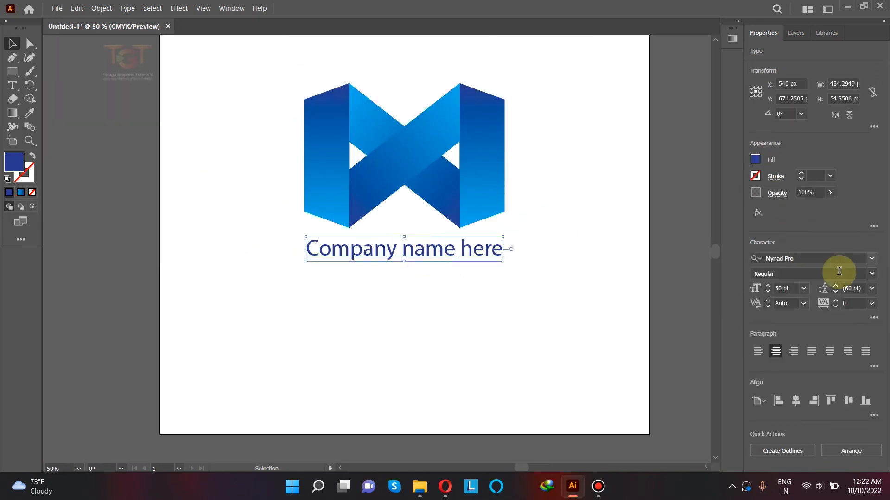
click(872, 274)
click(836, 274)
click(830, 258)
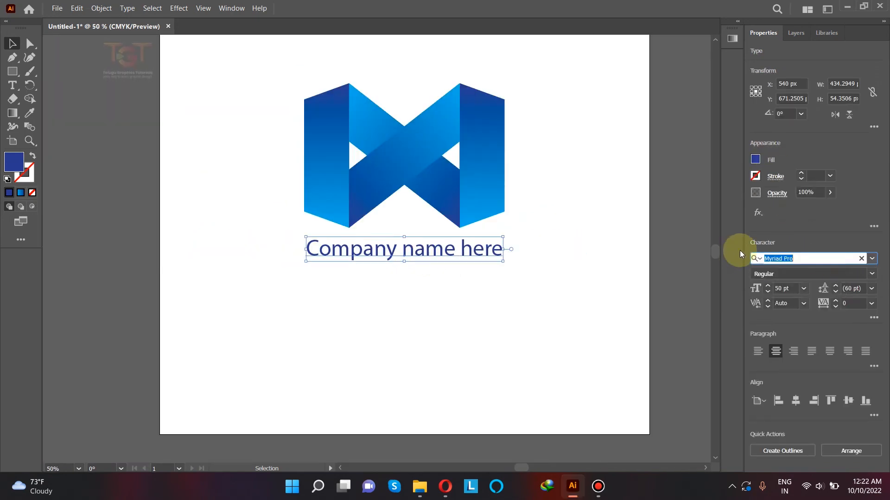
text(poppins)
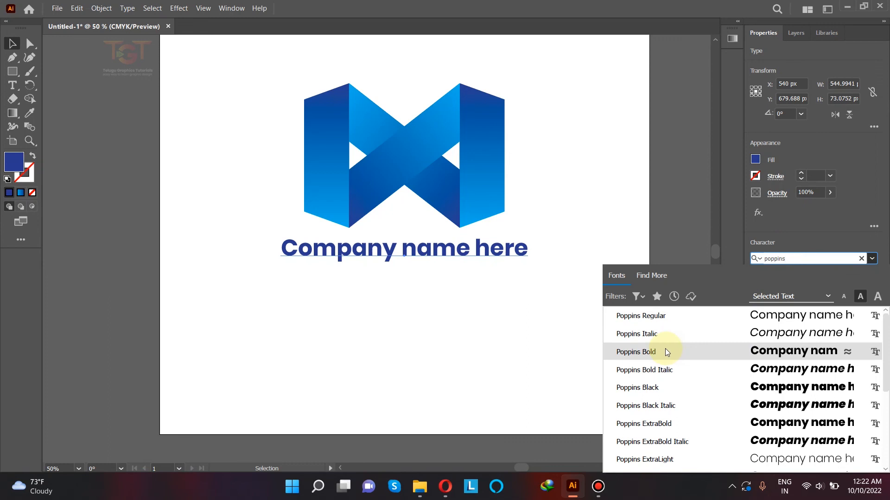
click(666, 353)
click(344, 292)
Group the logo with the company name and center the group vertically on the artboard
key(ctrl+minus)
drag(294, 143, 520, 331)
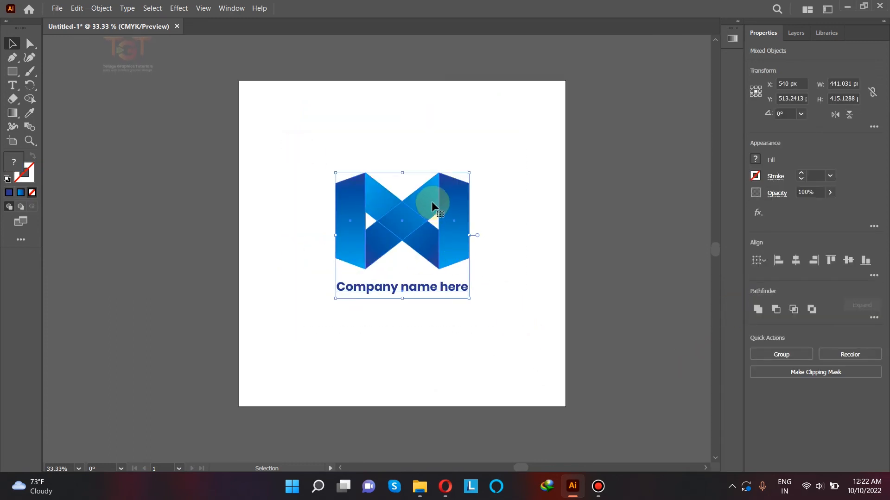
right_click(432, 202)
click(508, 292)
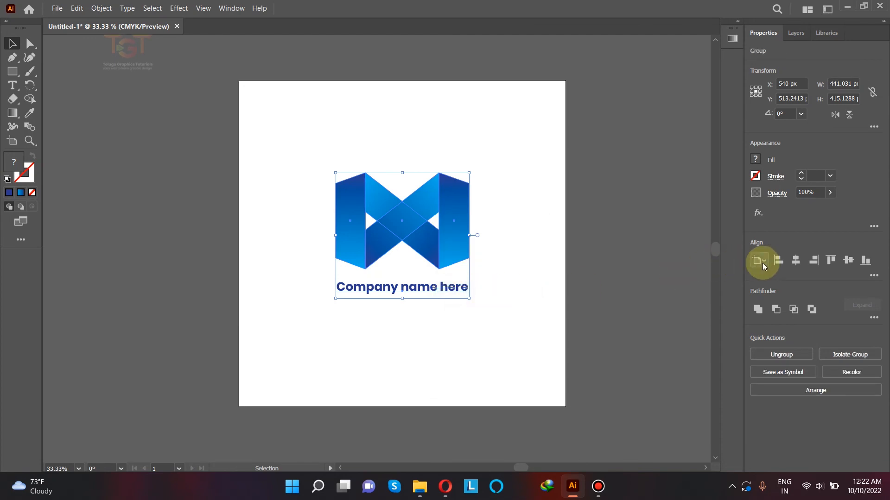
click(848, 260)
click(647, 237)
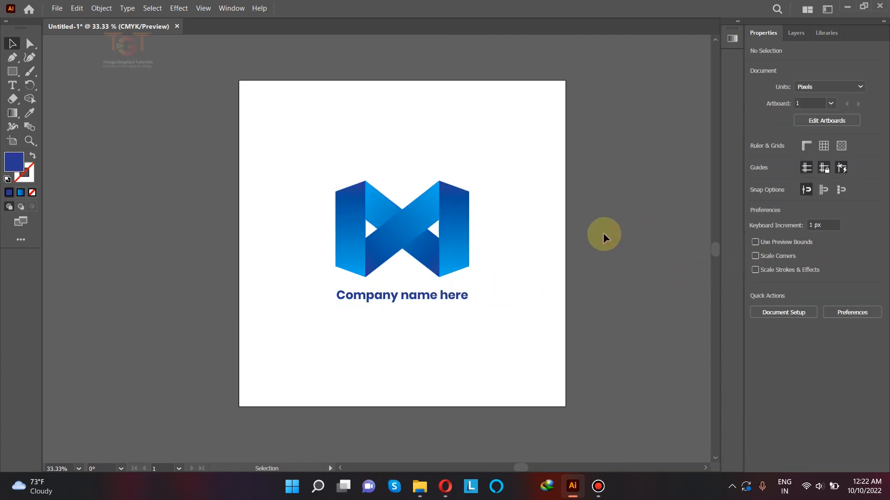